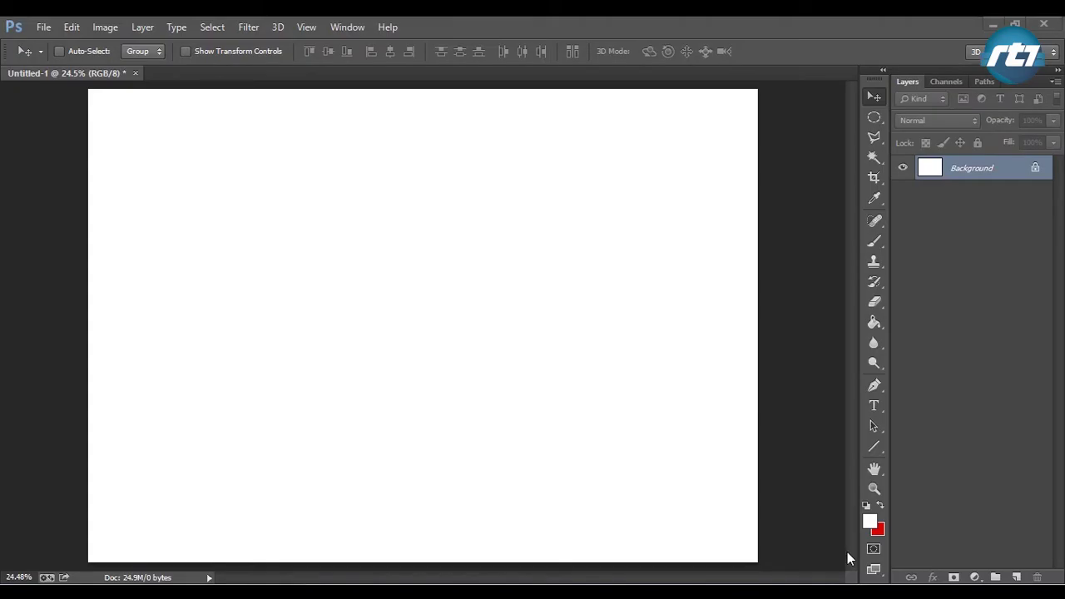
- Draw an open S-shaped wave path across the upper part of the canvas with the Pen tool
click(873, 388)
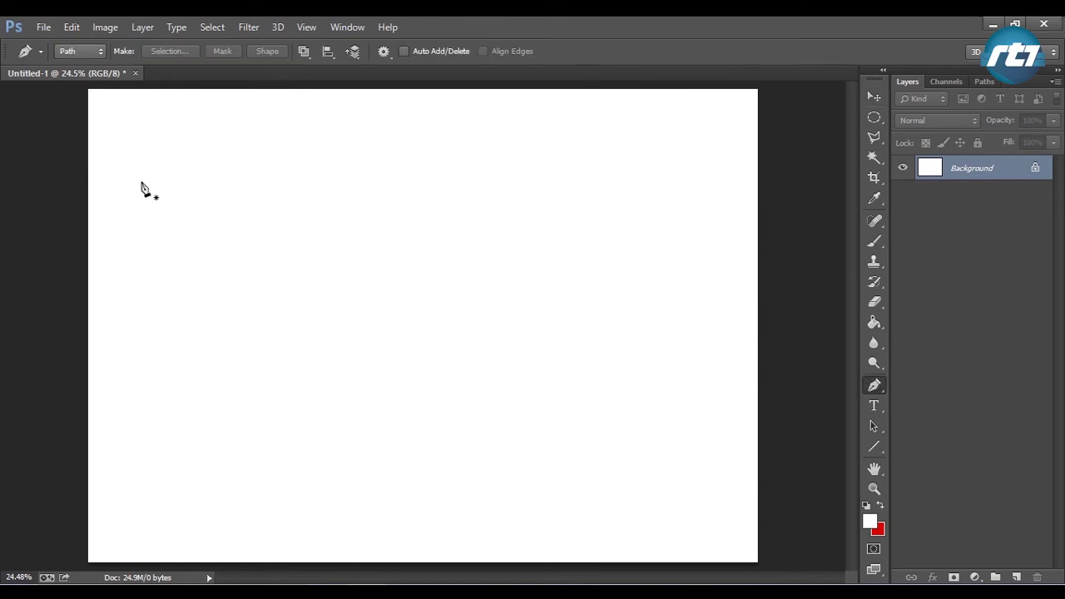
click(158, 196)
drag(399, 205, 519, 270)
drag(661, 188, 714, 150)
click(874, 426)
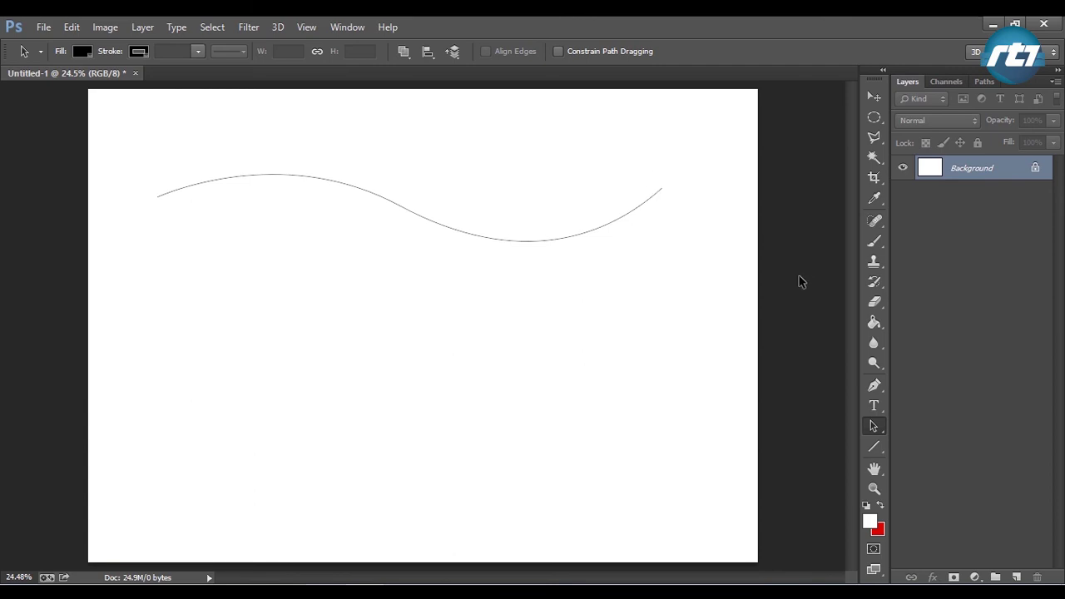
- Set the text colour to black for the Type tool
click(875, 405)
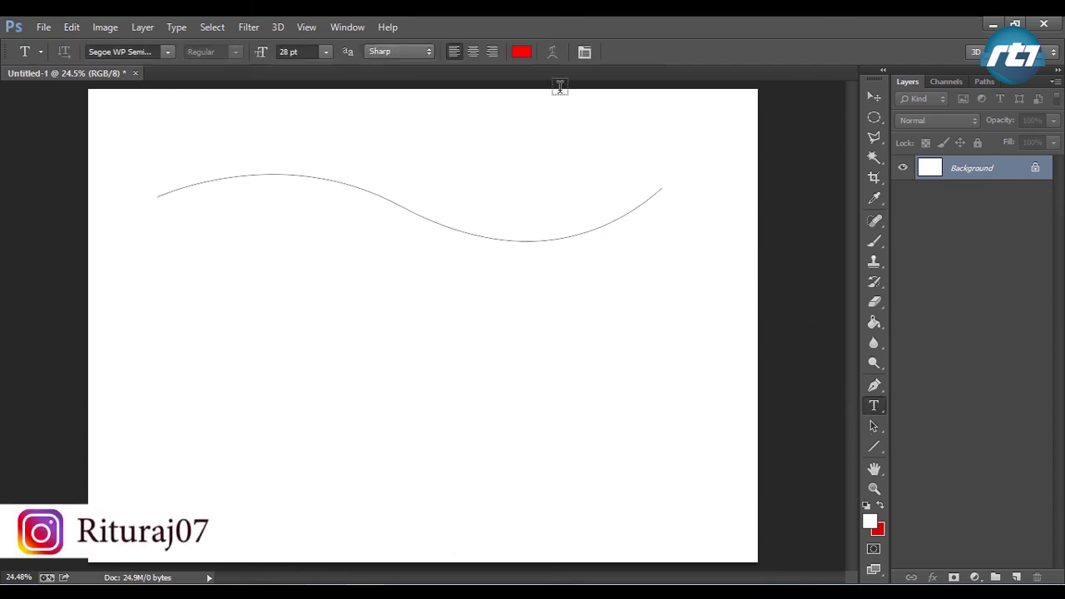
click(522, 53)
click(576, 487)
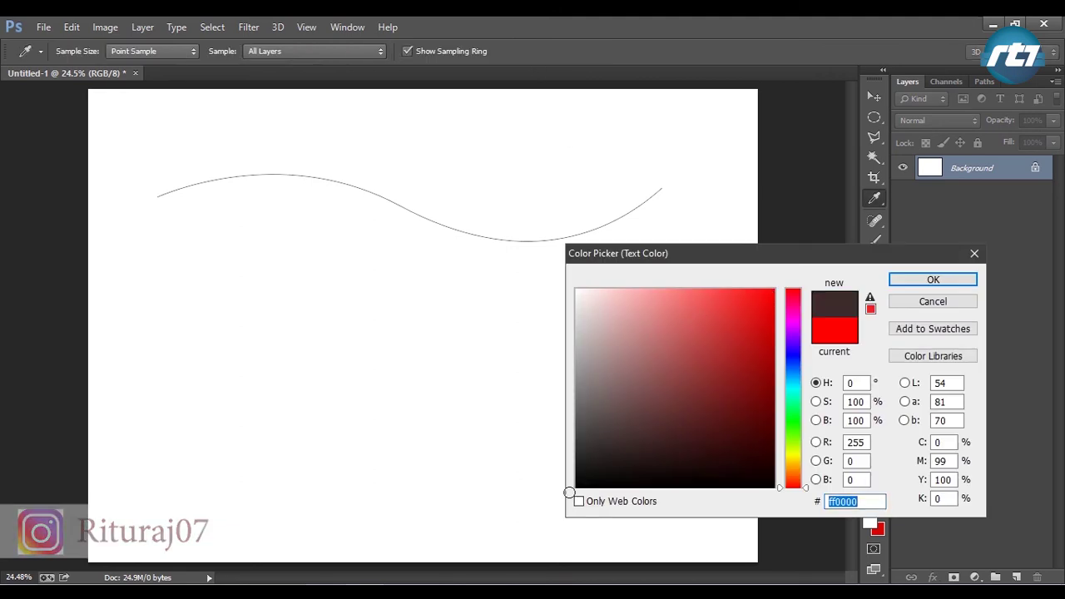
click(913, 288)
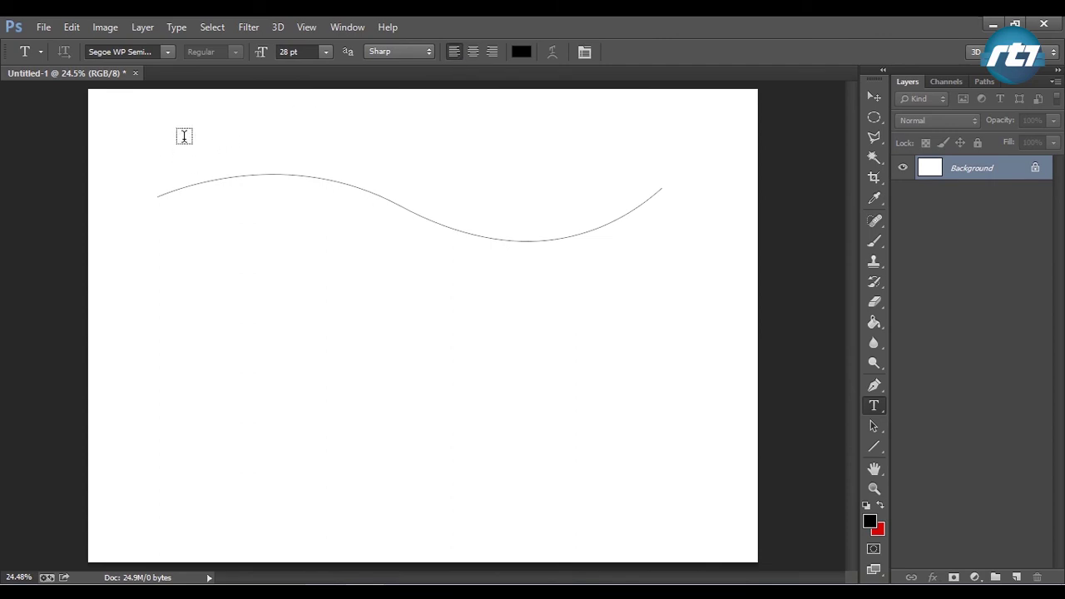
- Add the text "We are the champions of FIFA World Cup 2020" along the wave path and reposition it slightly right and up
click(157, 194)
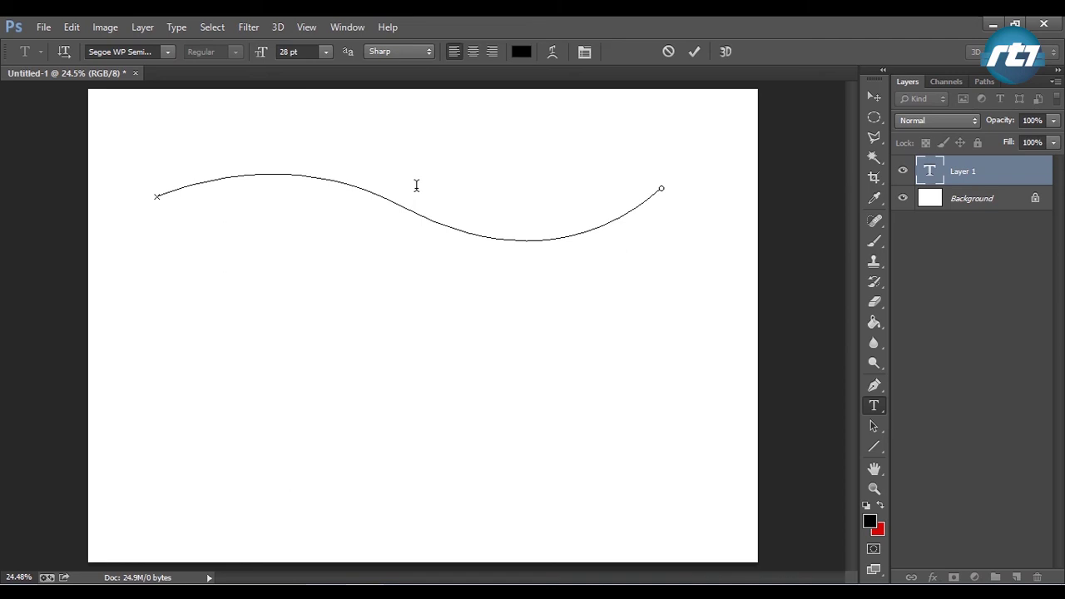
text(We are teh)
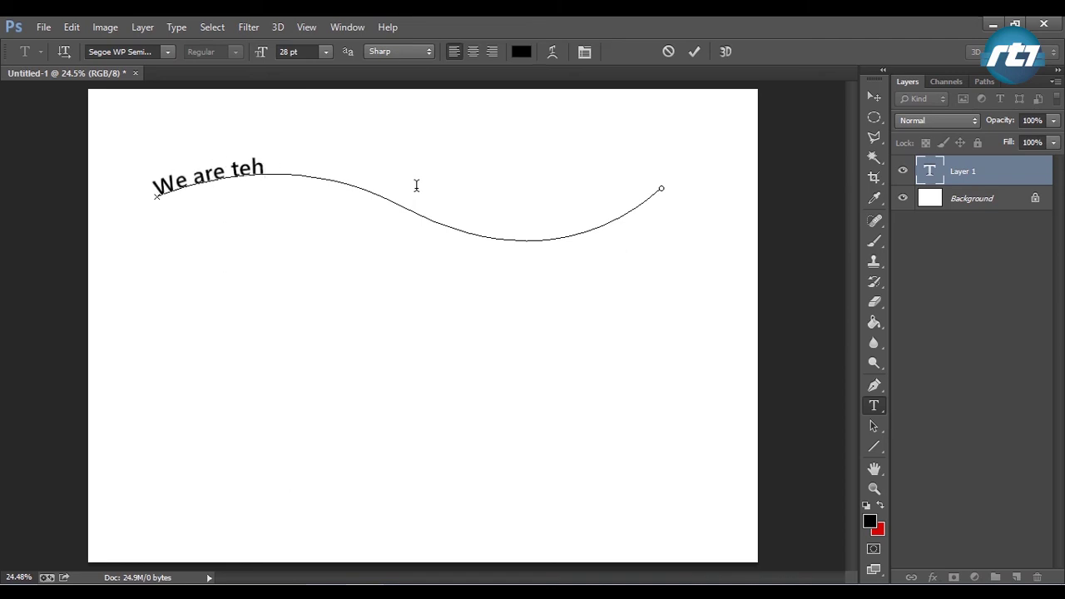
key(BackSpace)
key(BackSpace)
text(he champ )
text(on)
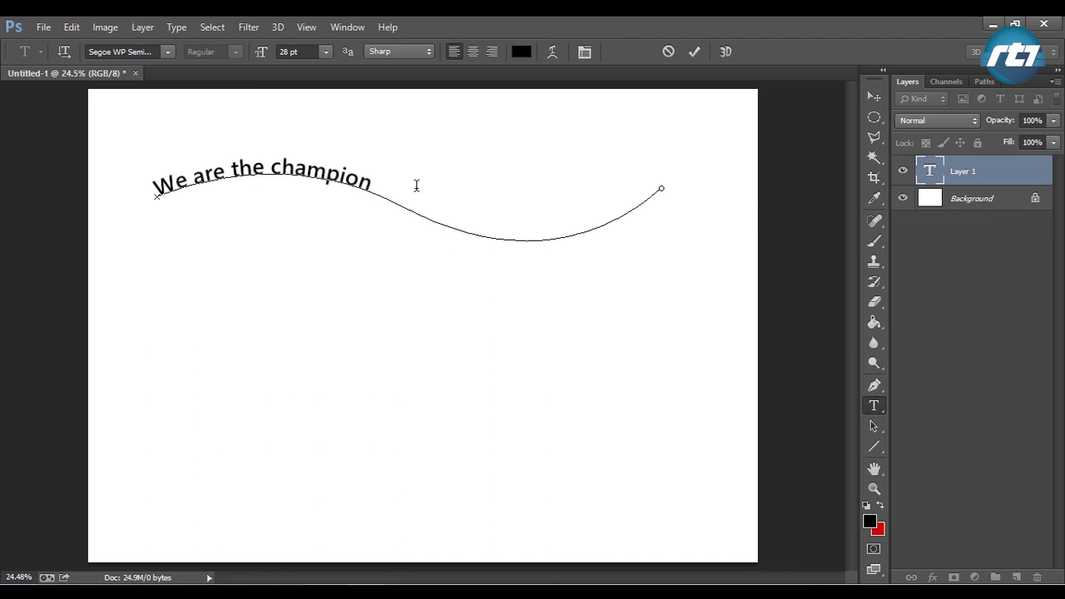
text(s of FIFA Wo)
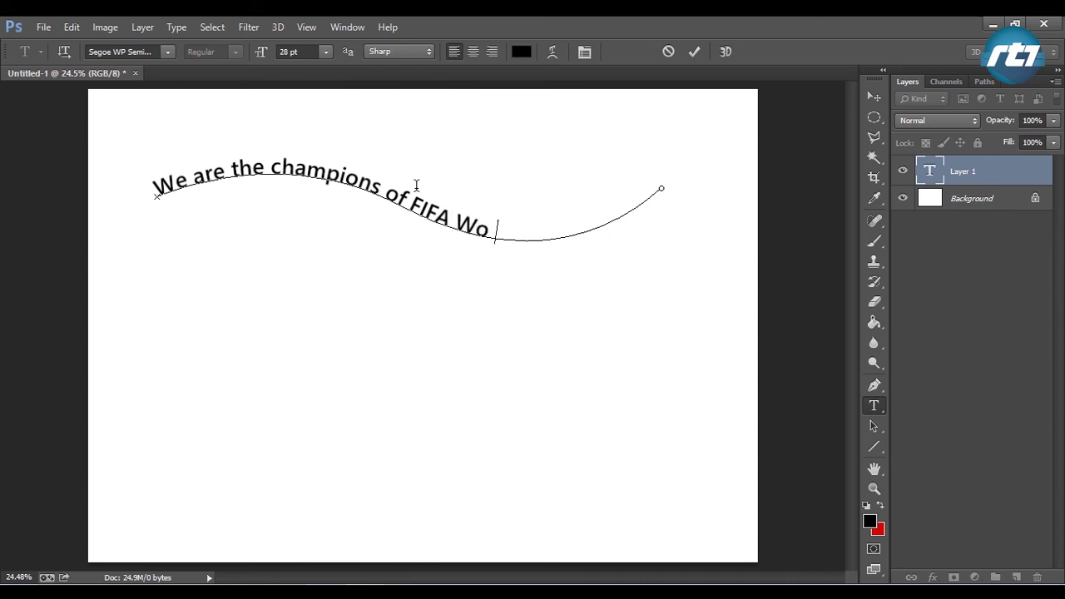
text(rld Cup)
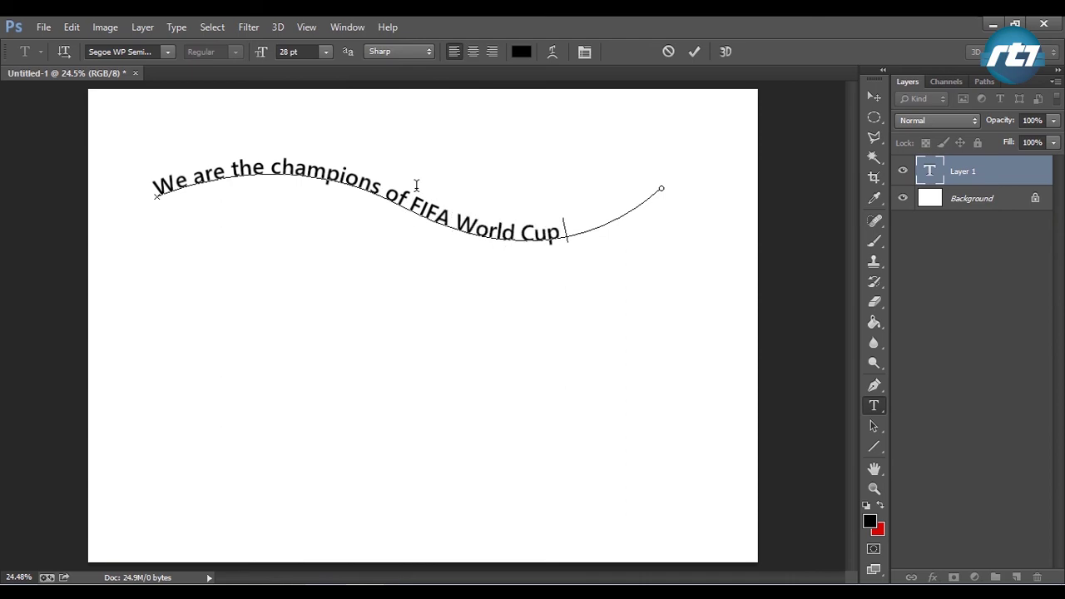
text( 2020)
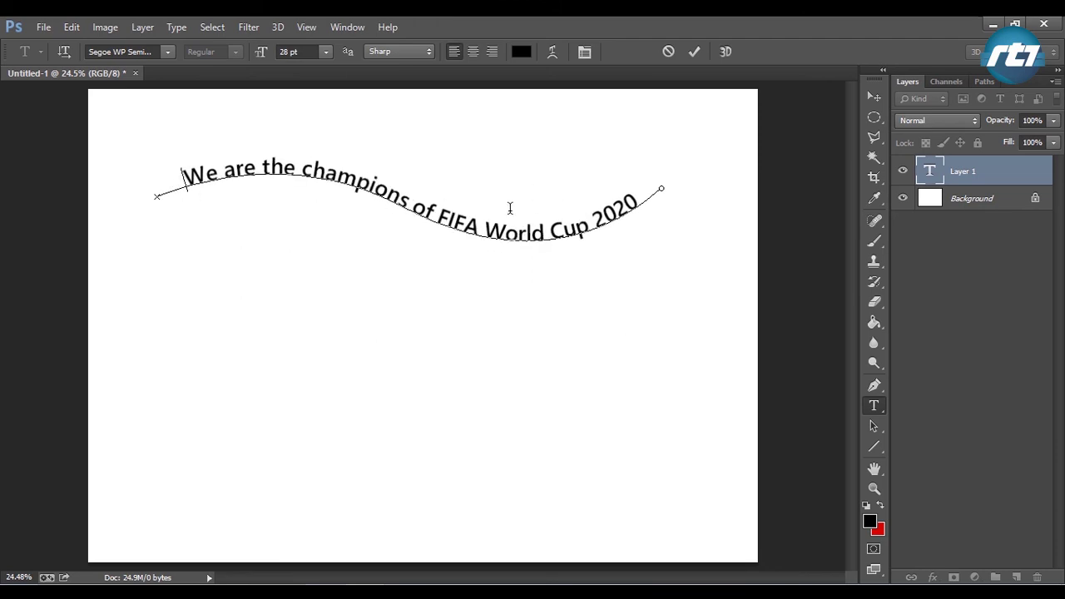
key(ctrl+Return)
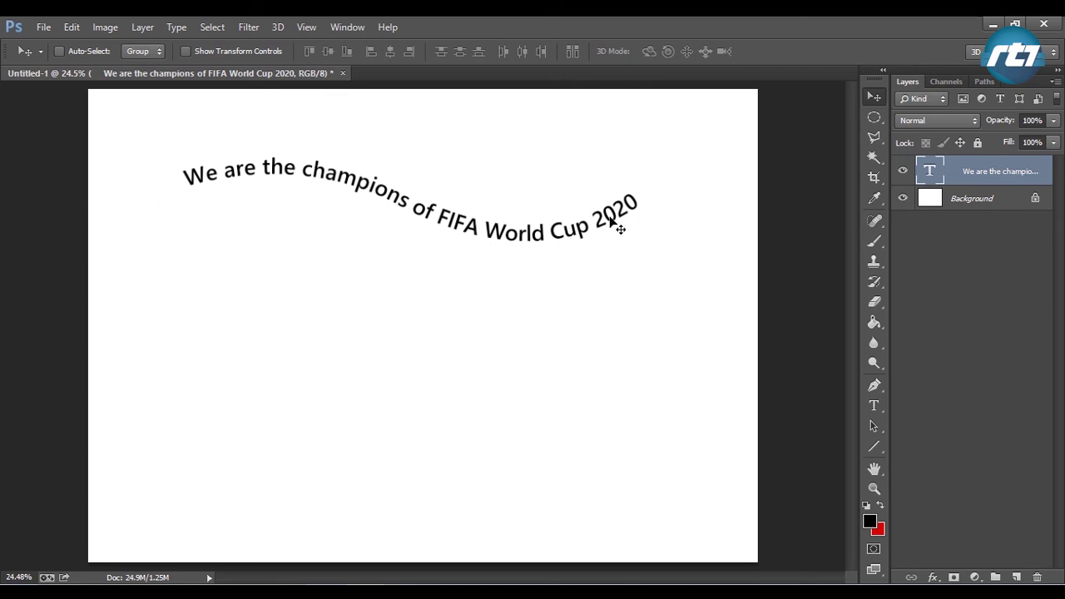
drag(596, 228, 604, 208)
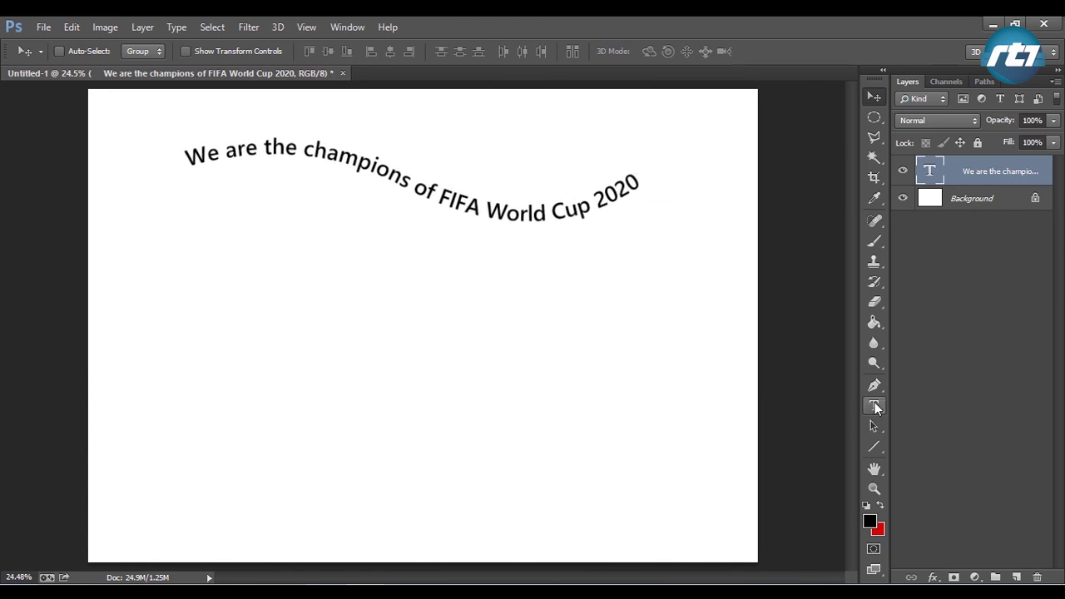
- Reshape the text's wave path by deepening its middle curve and lowering its starting anchor point
click(874, 426)
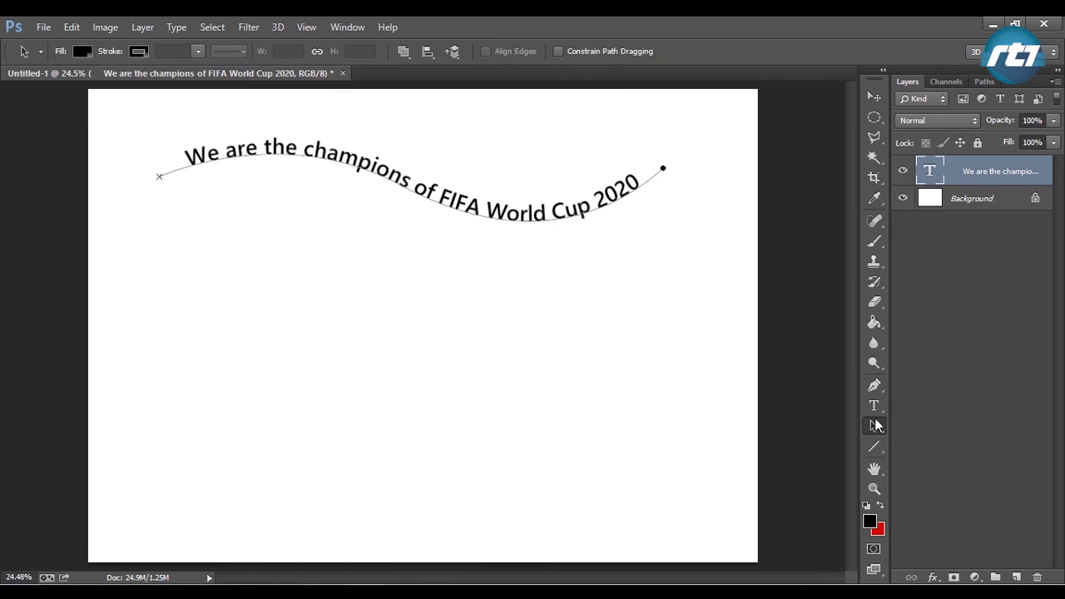
drag(878, 435, 907, 439)
click(664, 170)
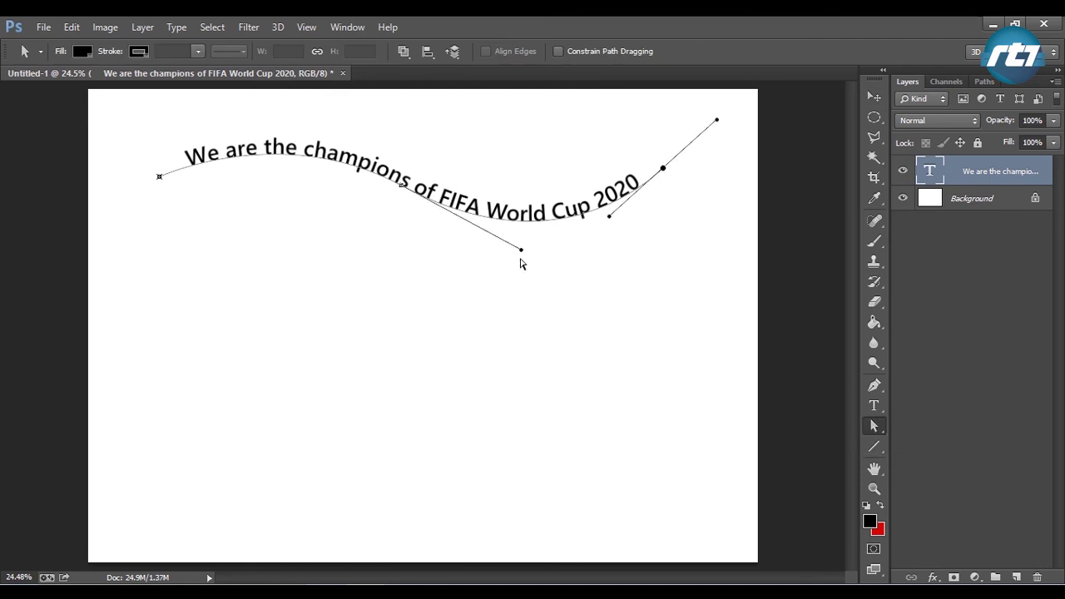
drag(523, 257, 516, 279)
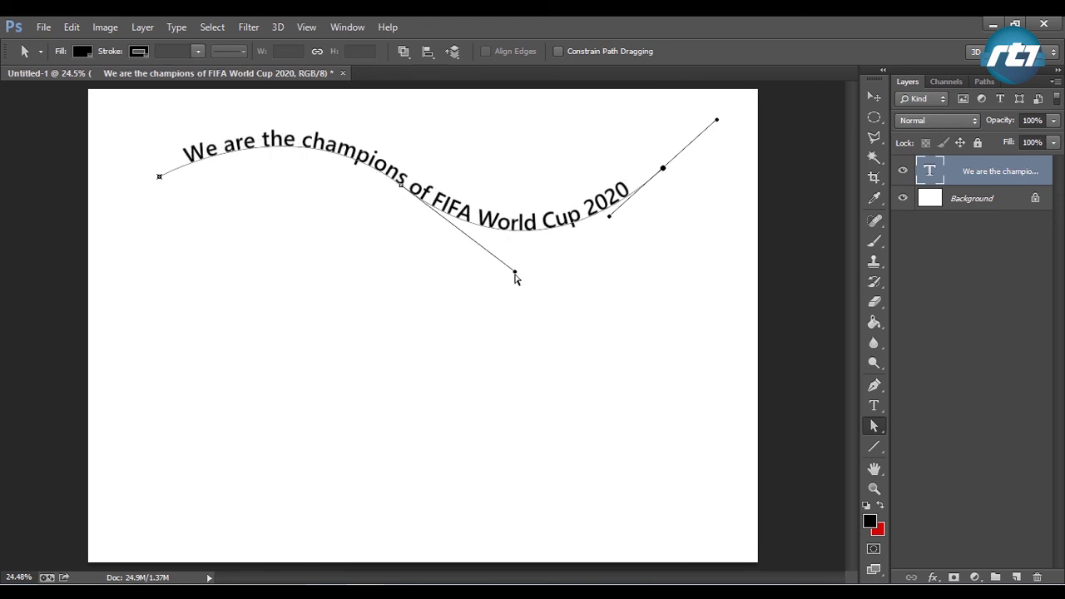
drag(159, 176, 150, 208)
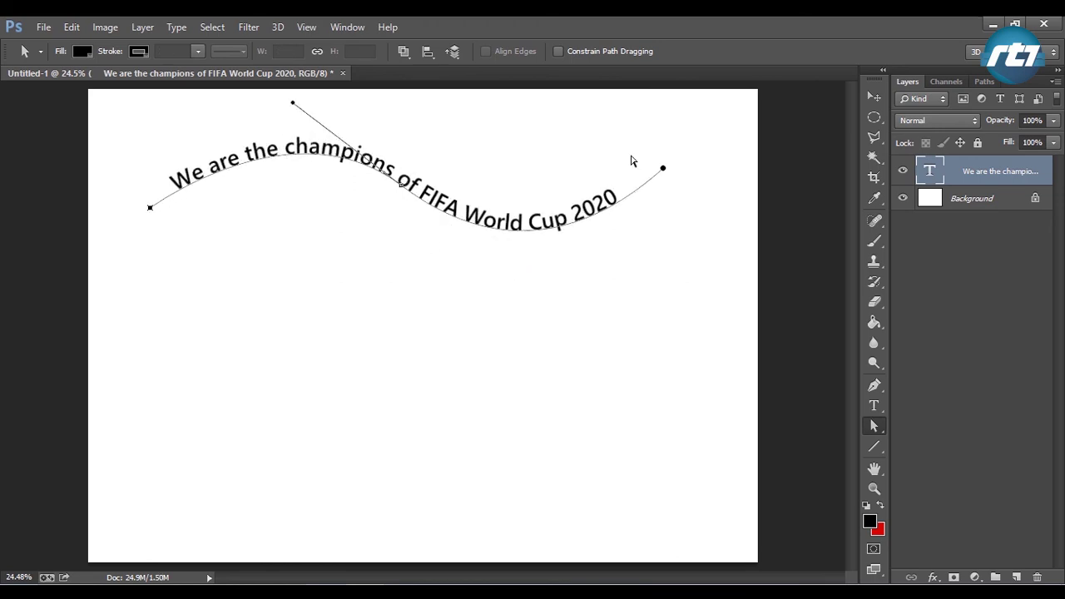
- Move the wavy text slightly right and up on the canvas
click(873, 96)
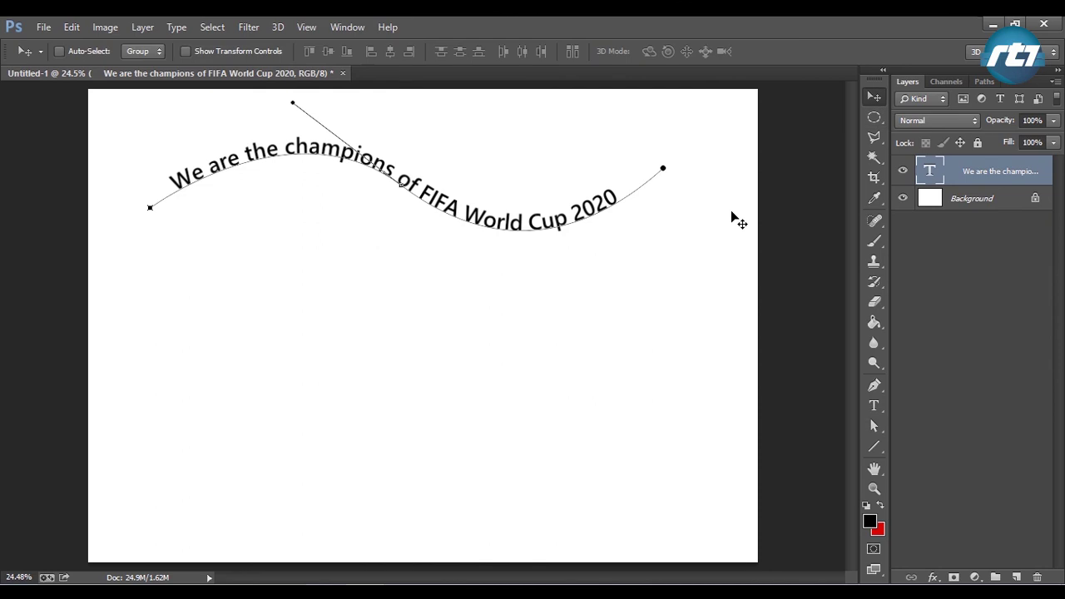
drag(630, 208, 652, 203)
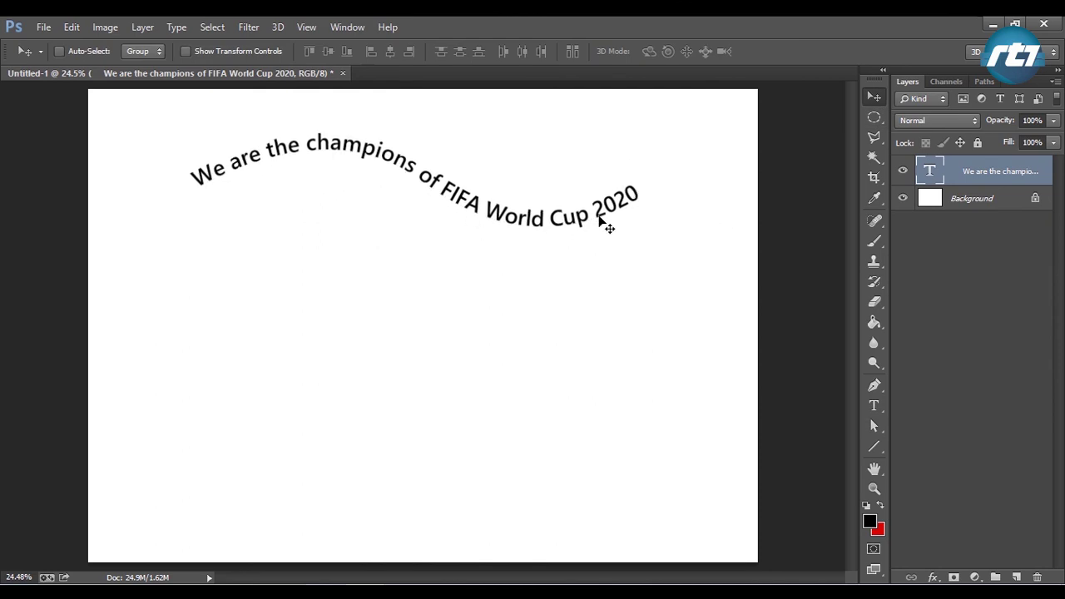
drag(596, 218, 587, 211)
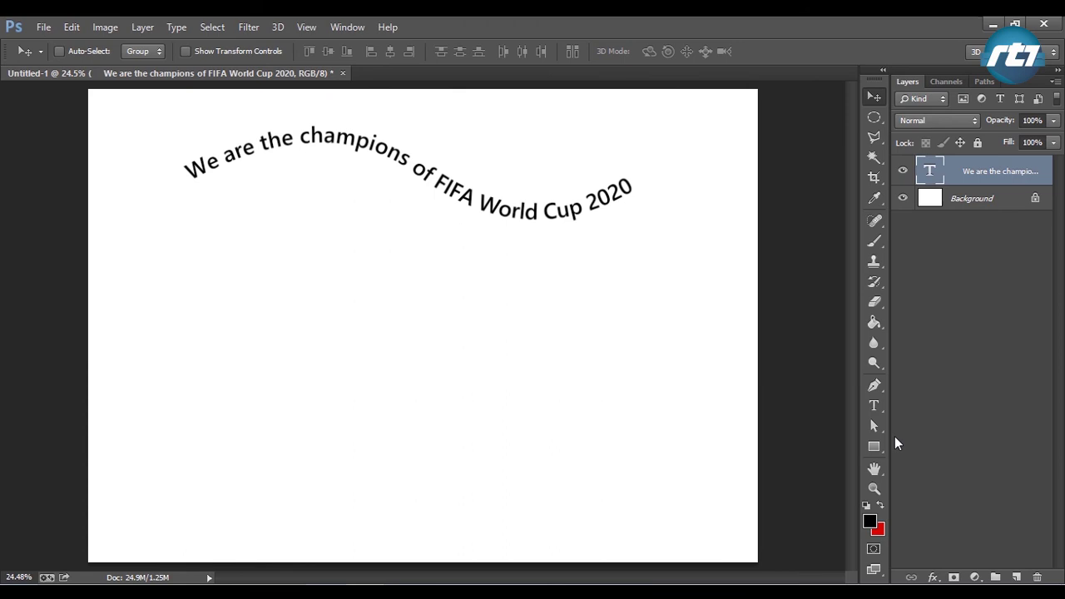
- Draw an unfilled circle about 817 px wide with a 3 pt stroke below the wavy text and move it slightly up and right
click(874, 446)
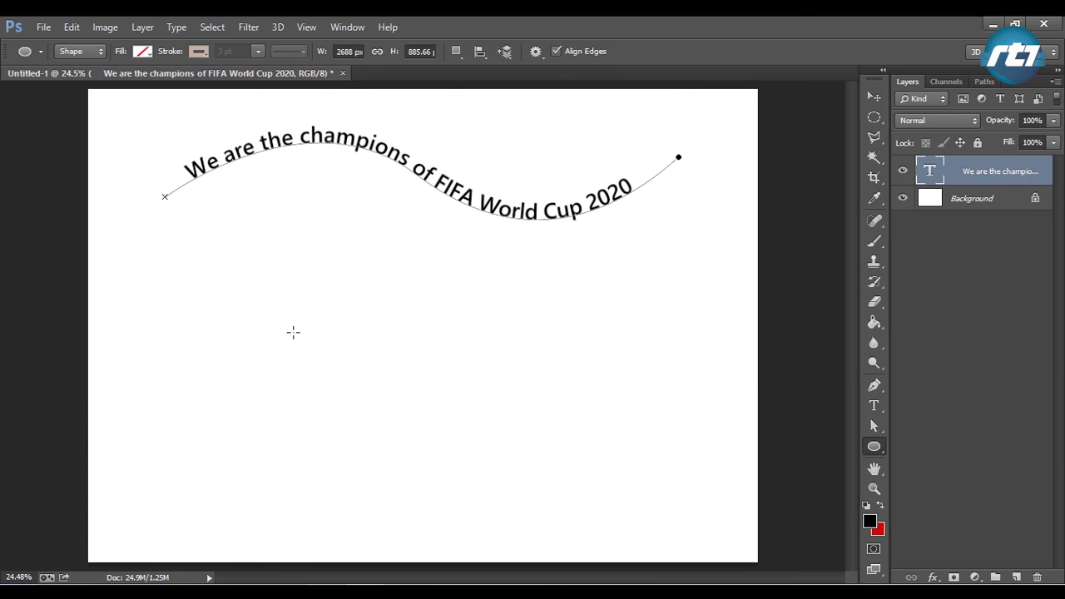
drag(166, 269, 339, 425)
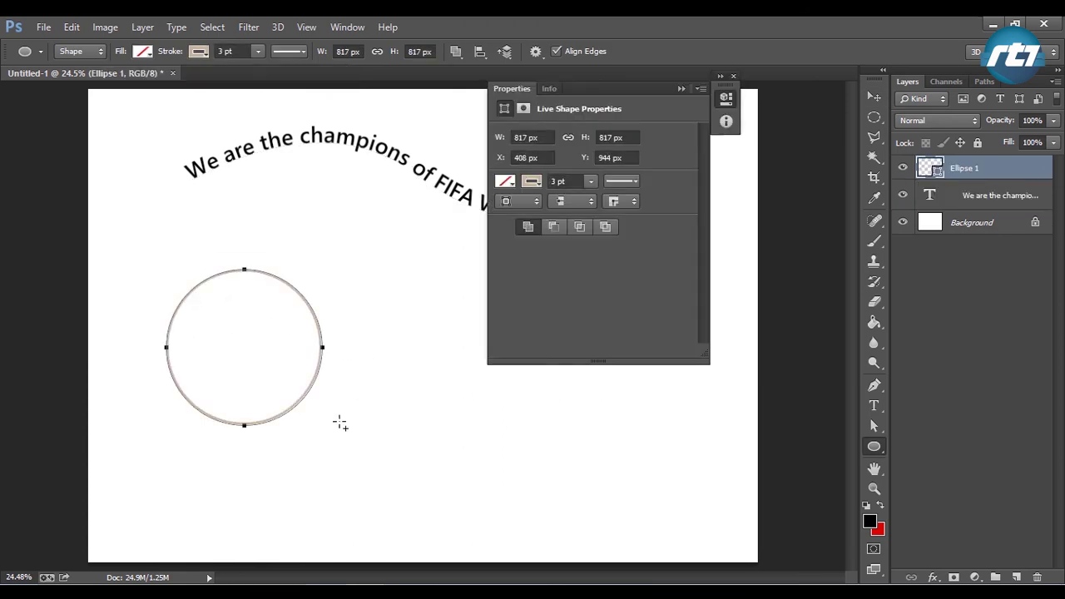
click(682, 89)
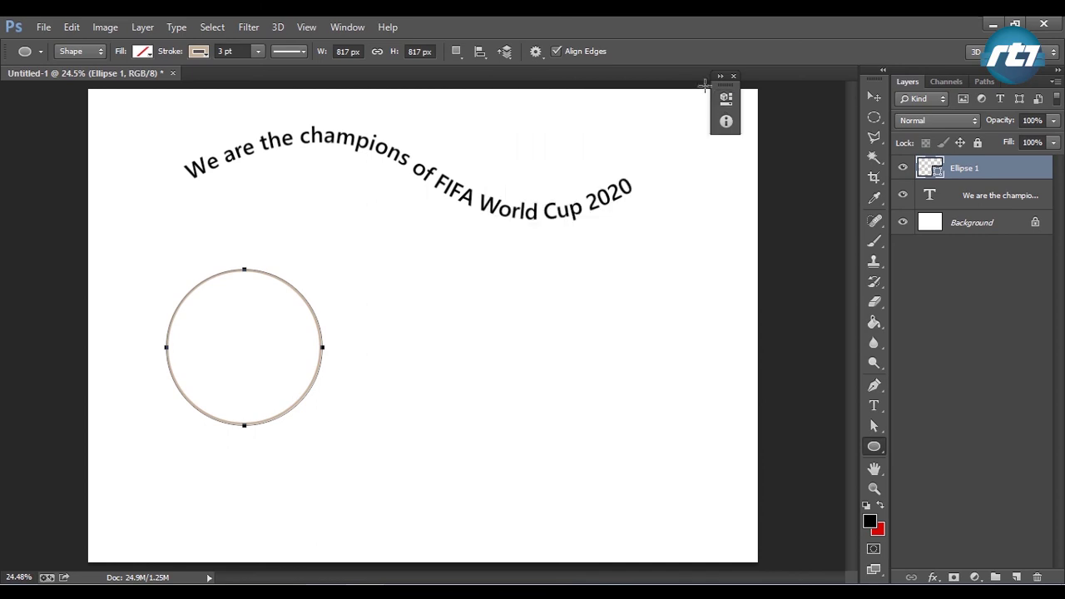
click(732, 77)
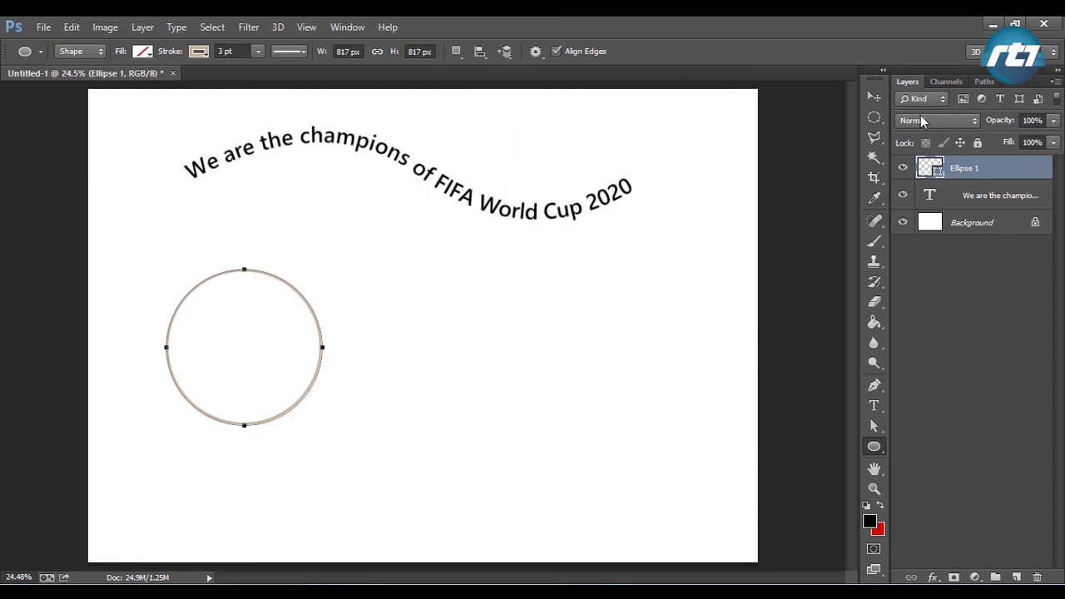
click(874, 97)
drag(261, 347, 291, 314)
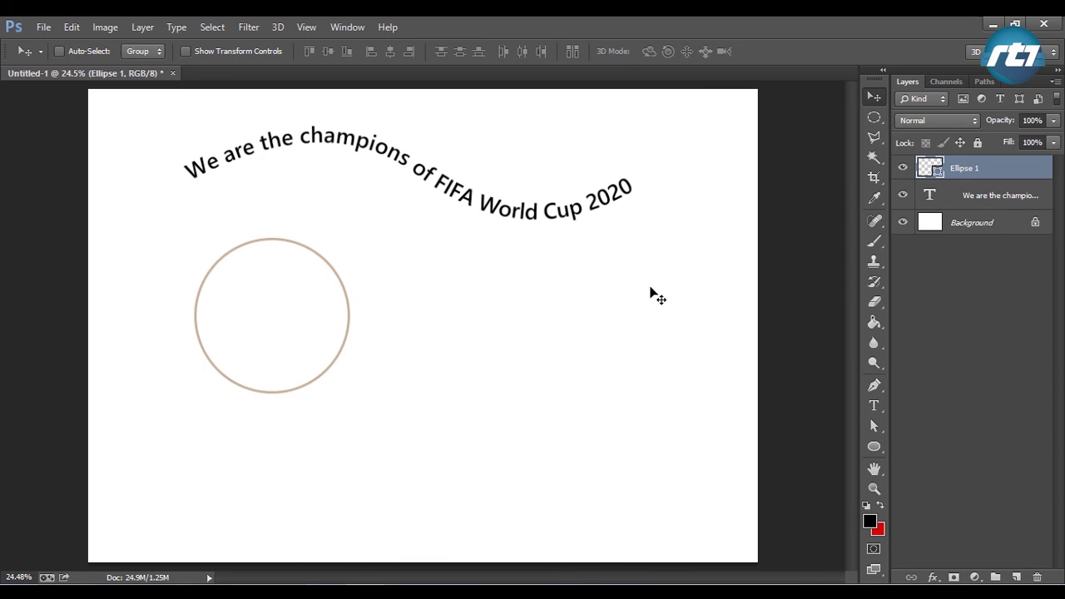
- Add the text "We are the Champions of 2020" around the outside of the circle and slide it clockwise along the path
click(872, 405)
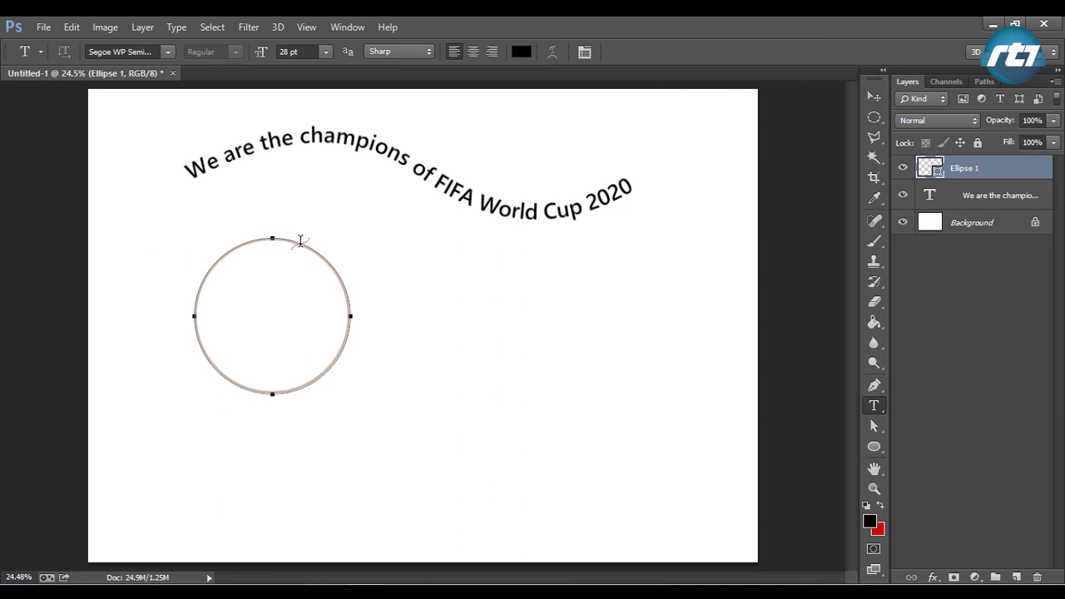
click(237, 385)
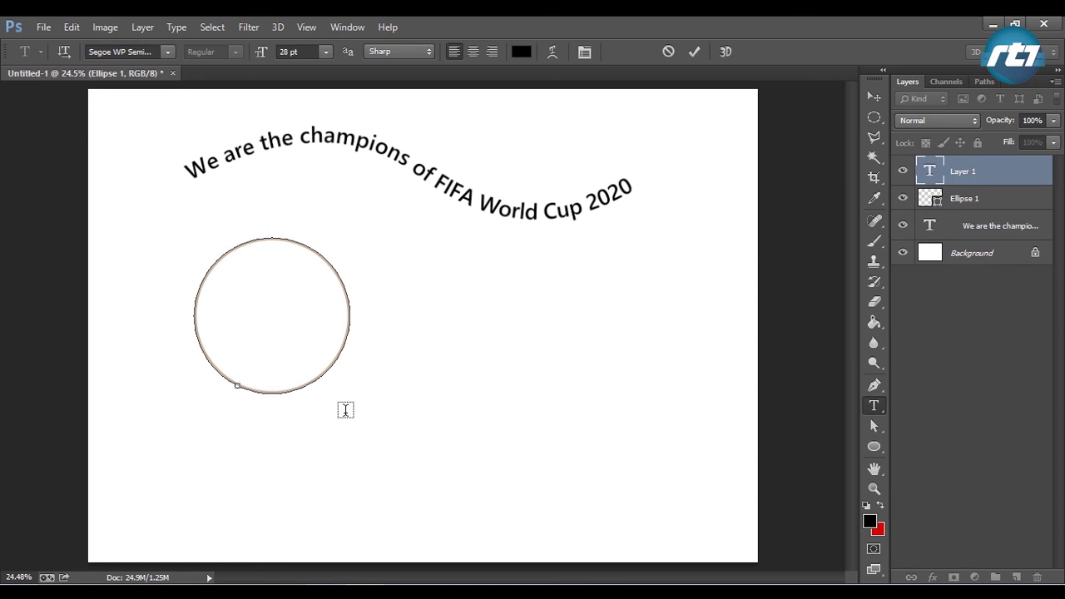
text(We are)
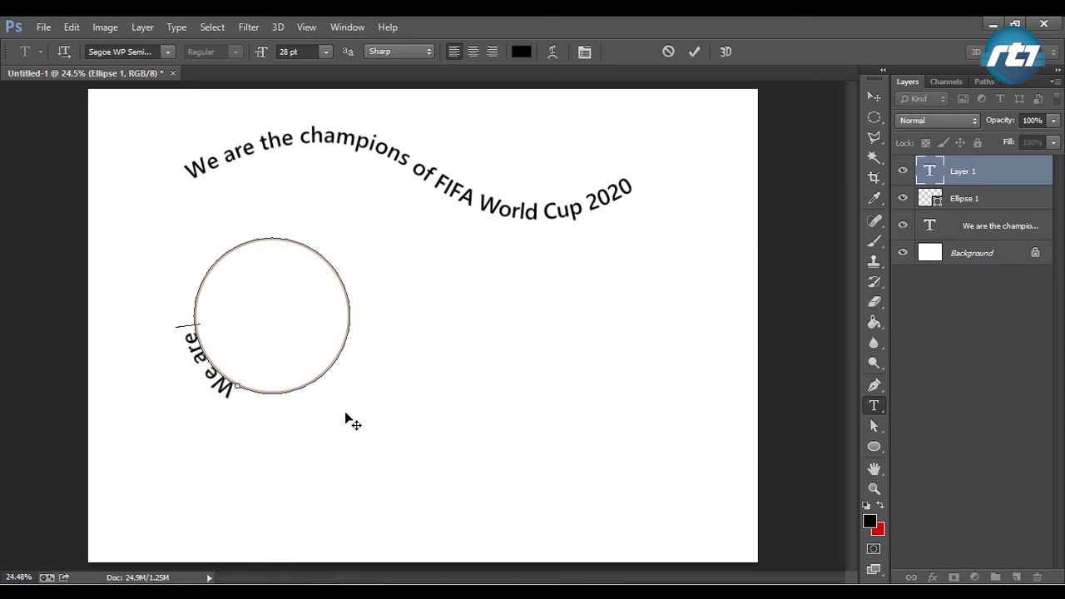
text( the Cha)
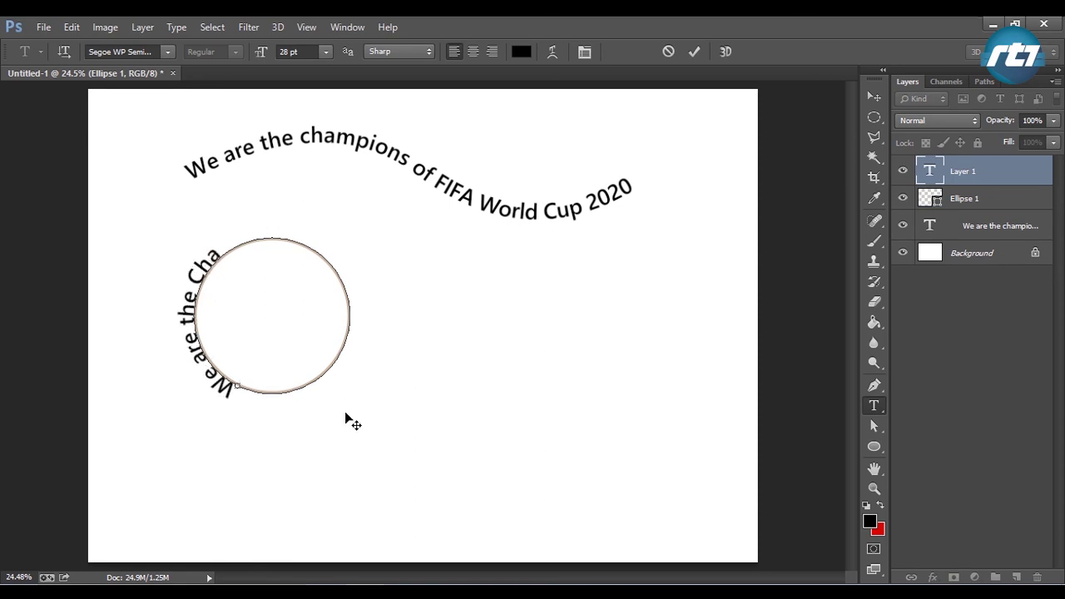
text(mpions )
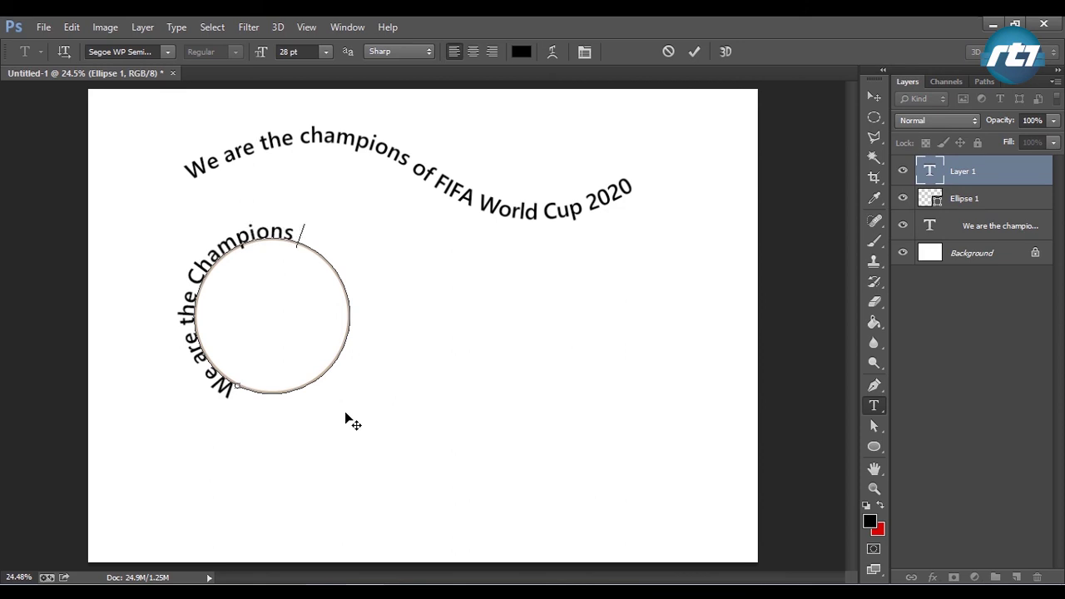
text(of 2020)
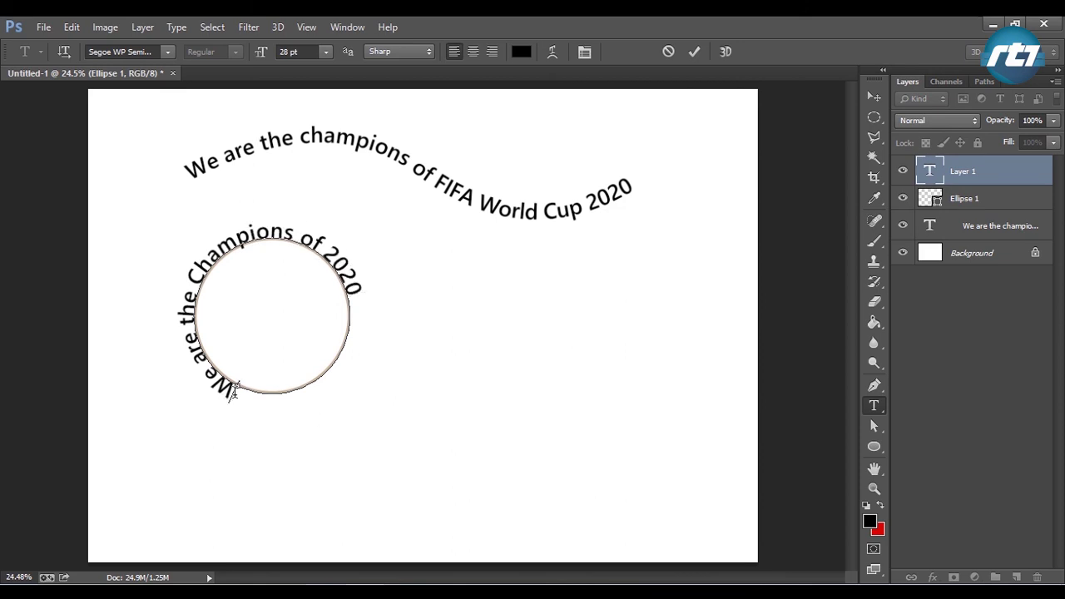
drag(234, 392, 188, 356)
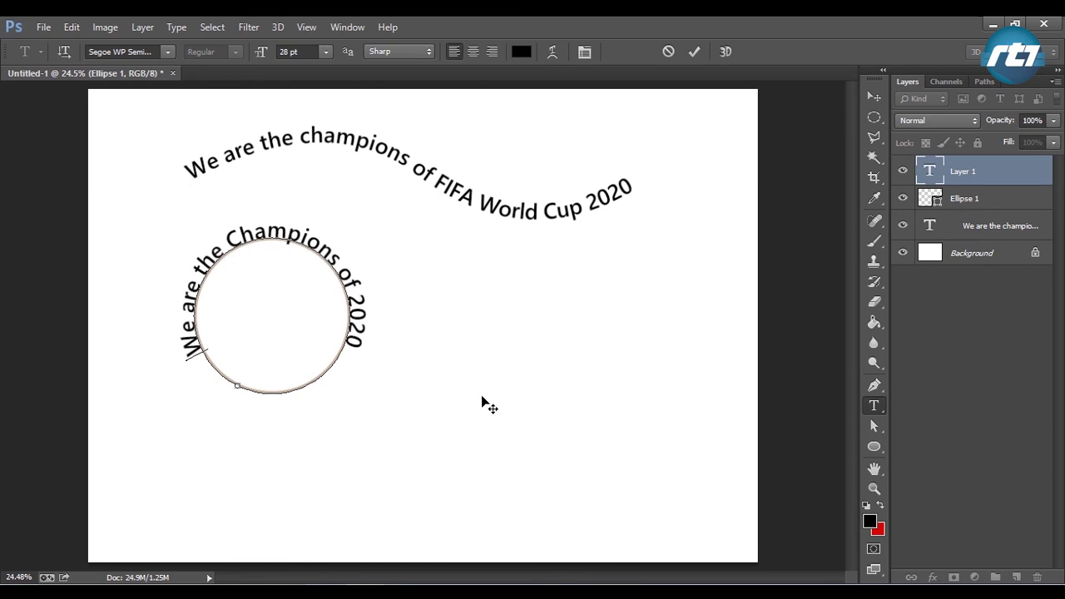
- Hide the Ellipse 1 layer and move the circular text slightly down and left
click(875, 97)
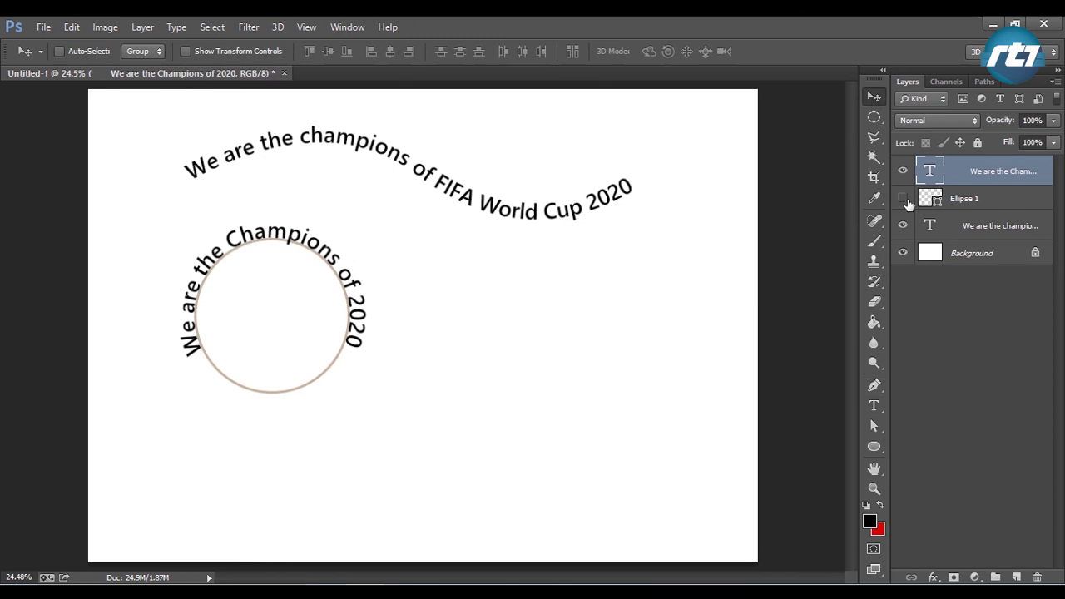
drag(364, 293, 333, 296)
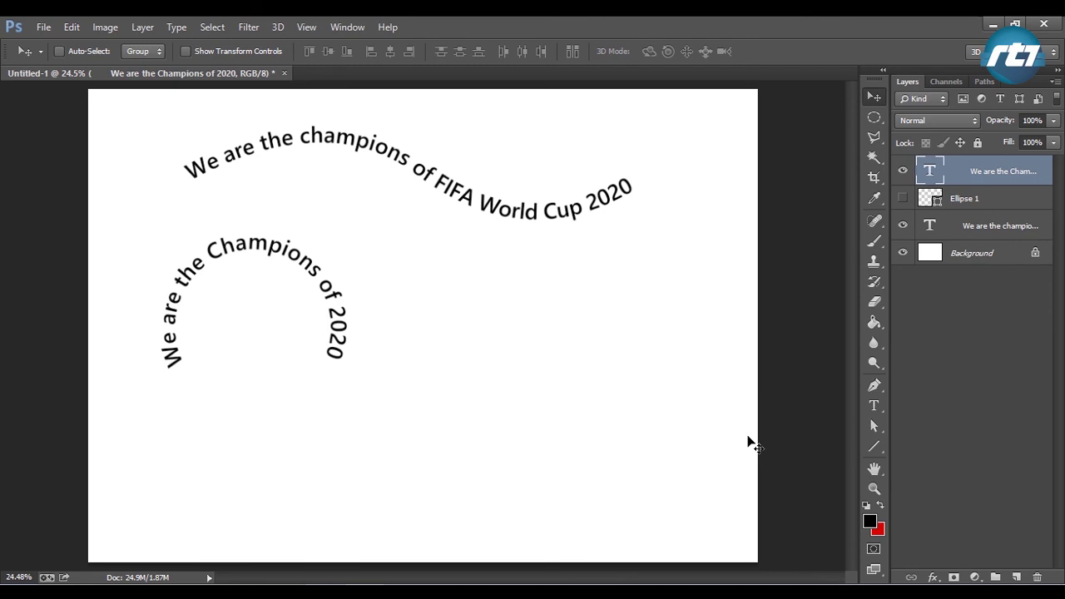
- Draw a straight line with the Line tool, about 1556 px wide and 708 px high, rising diagonally to the right of the circular text
click(874, 447)
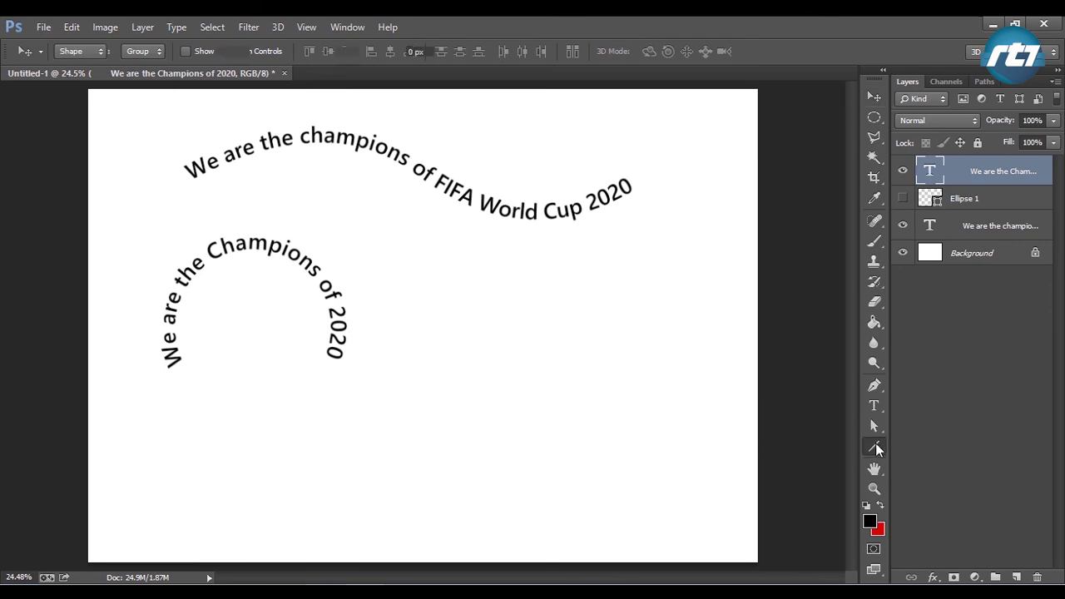
click(944, 500)
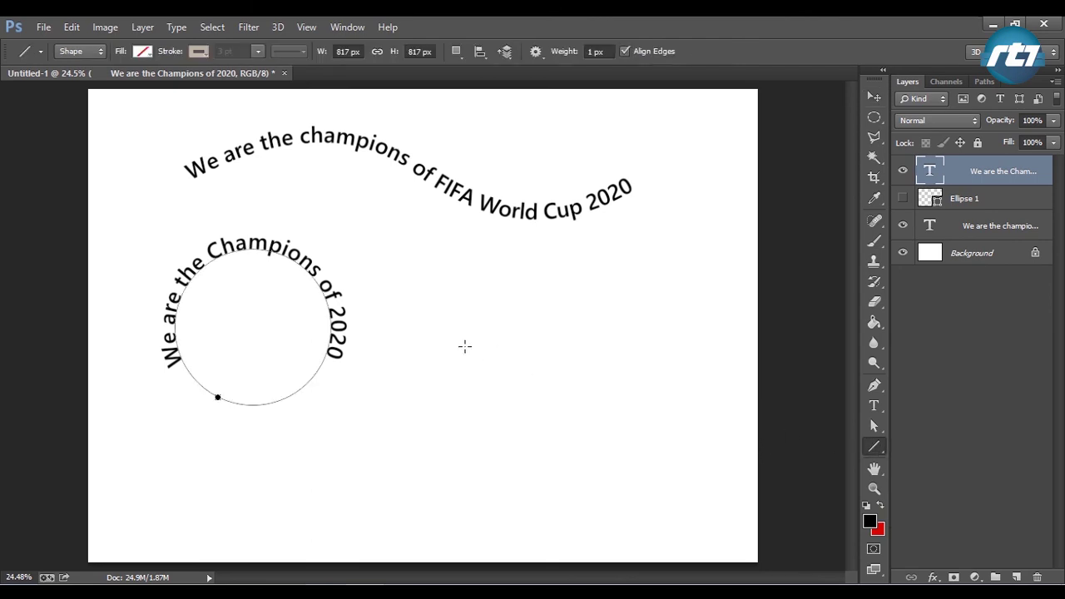
drag(436, 346, 729, 211)
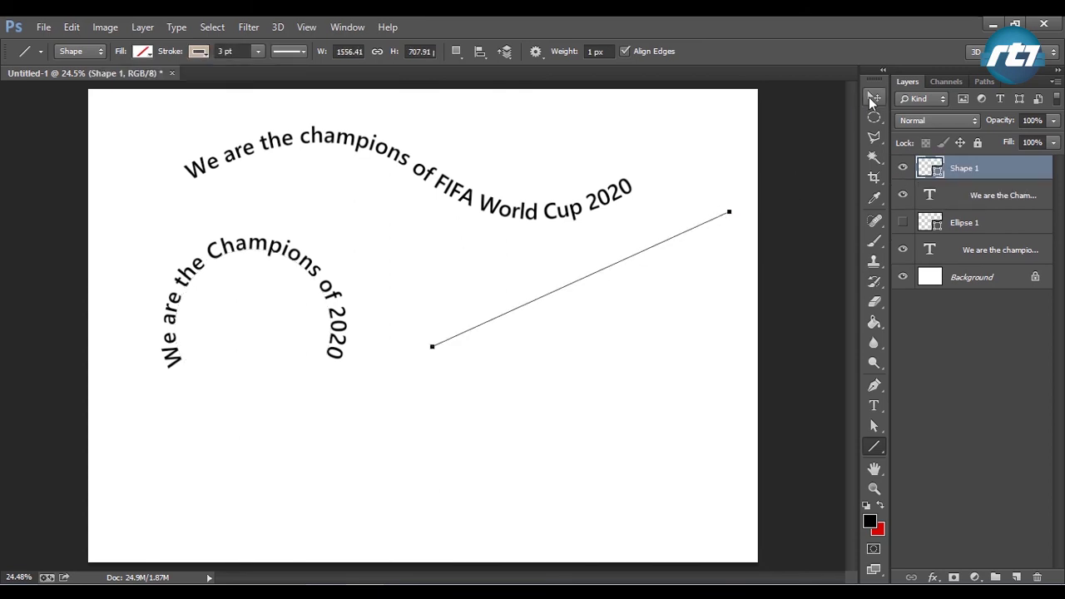
click(873, 98)
- Add the text "We are the Champions of 2020" along the diagonal line and hide the Shape 1 layer
click(873, 405)
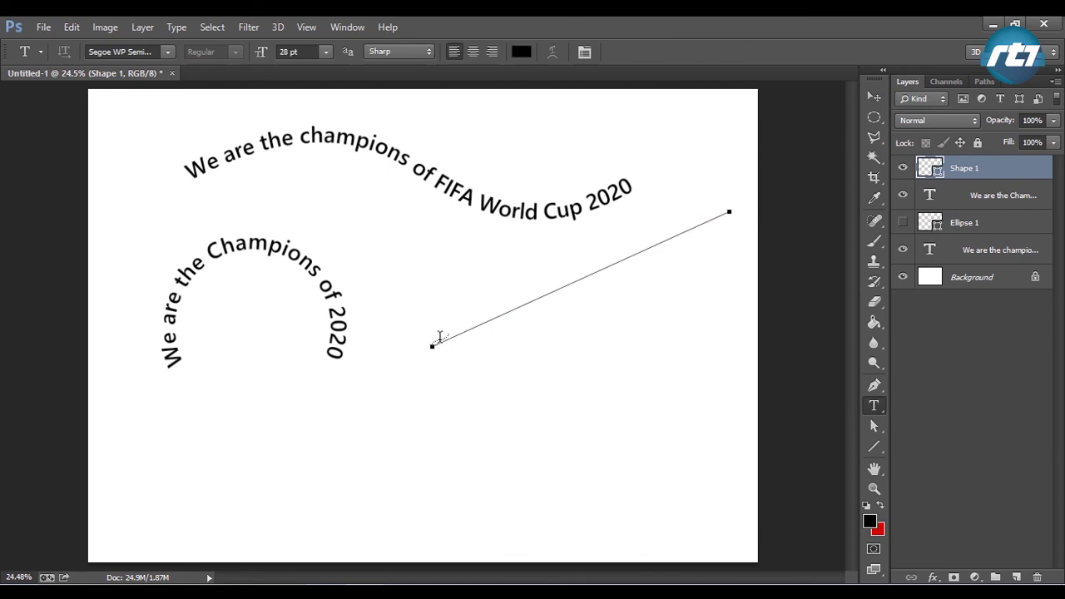
click(439, 337)
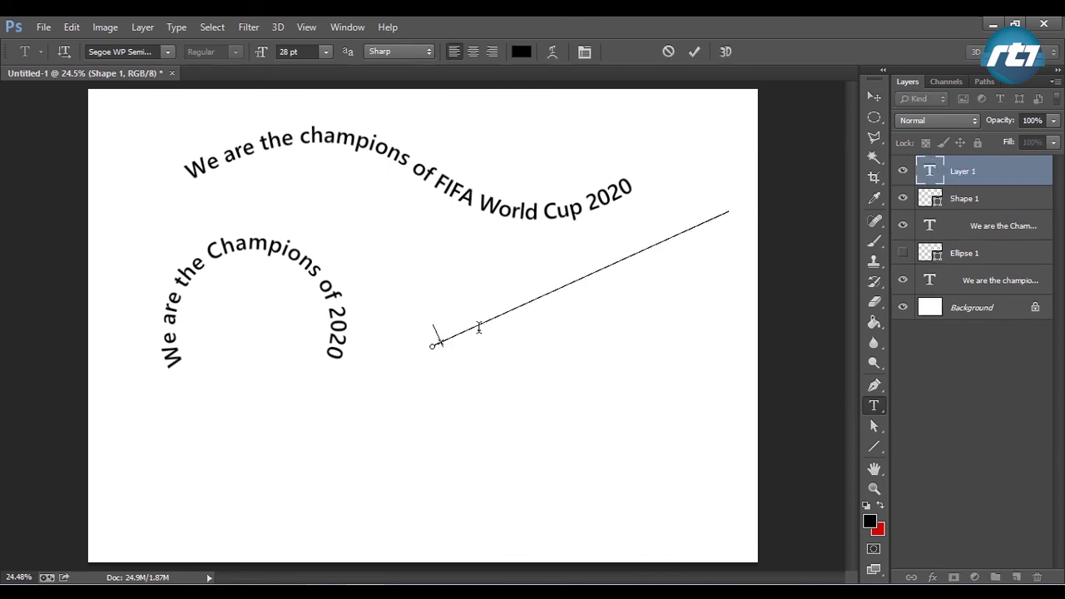
text(We are the C)
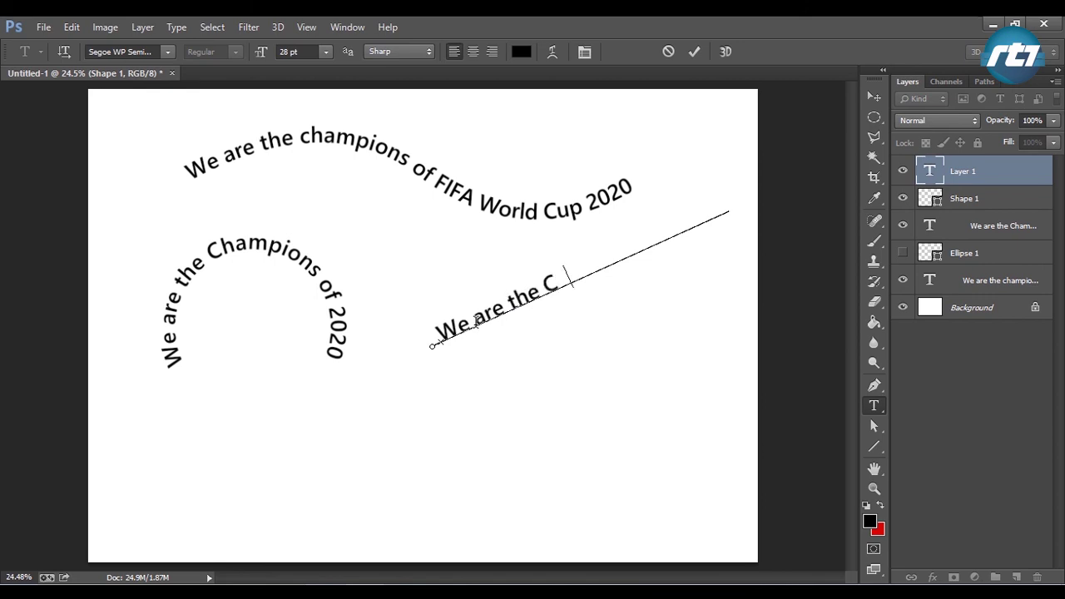
text(hamp)
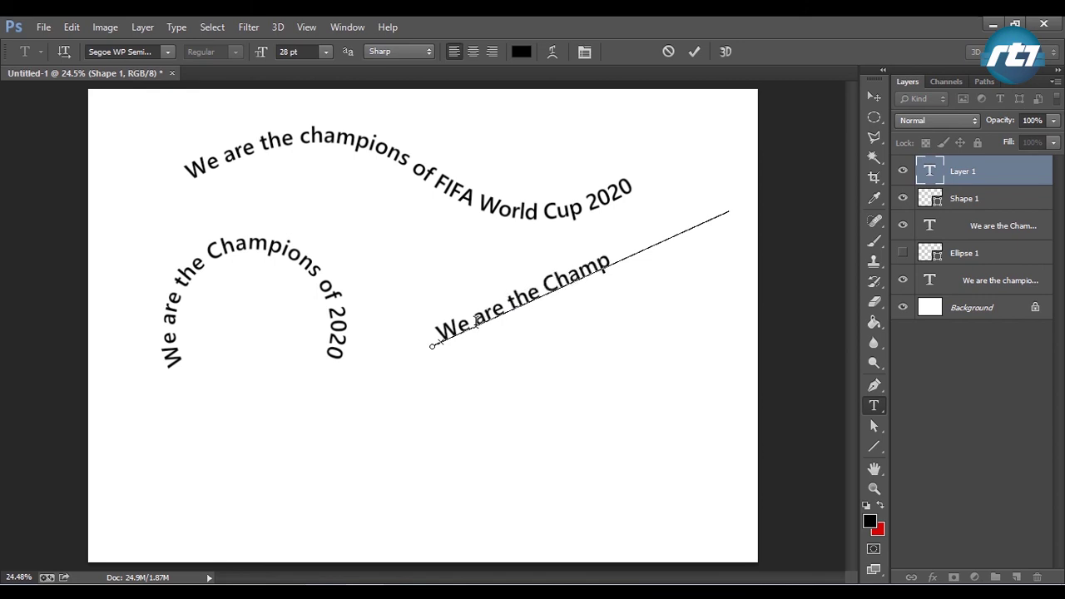
text(ions of 2020)
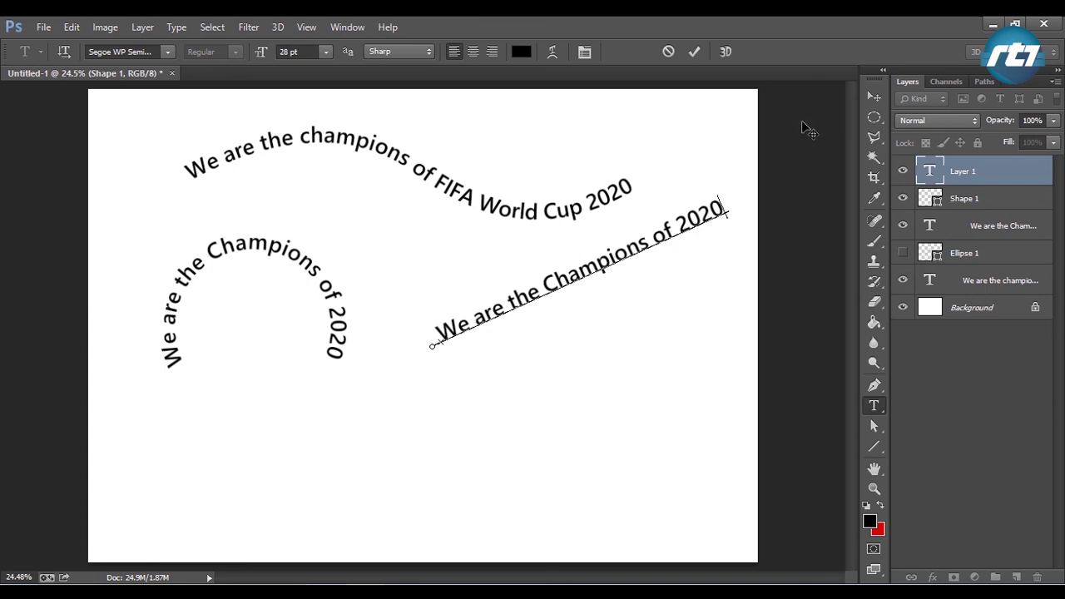
click(873, 96)
click(904, 197)
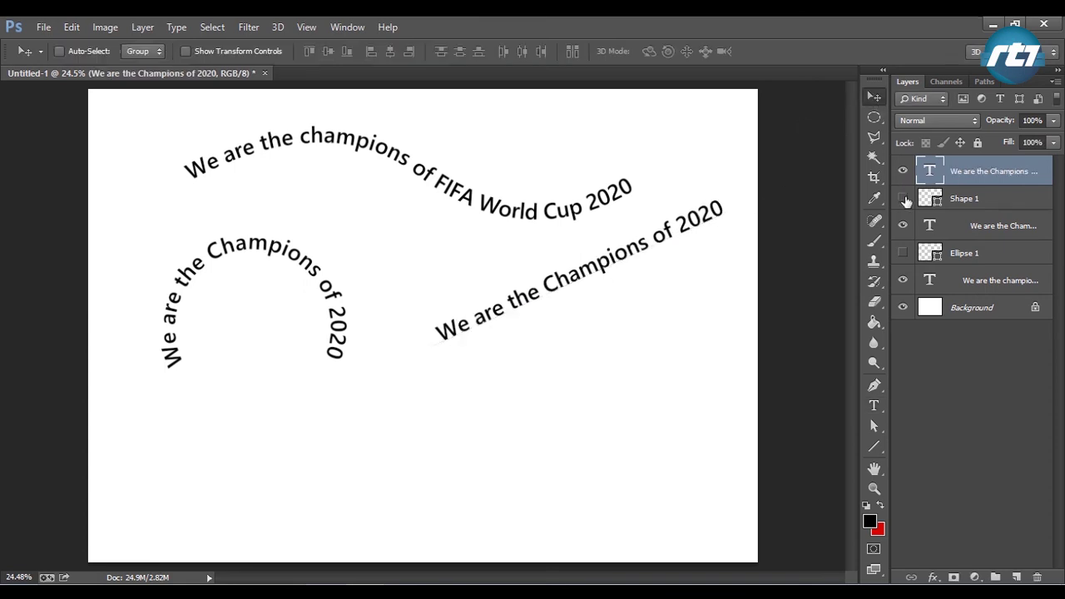
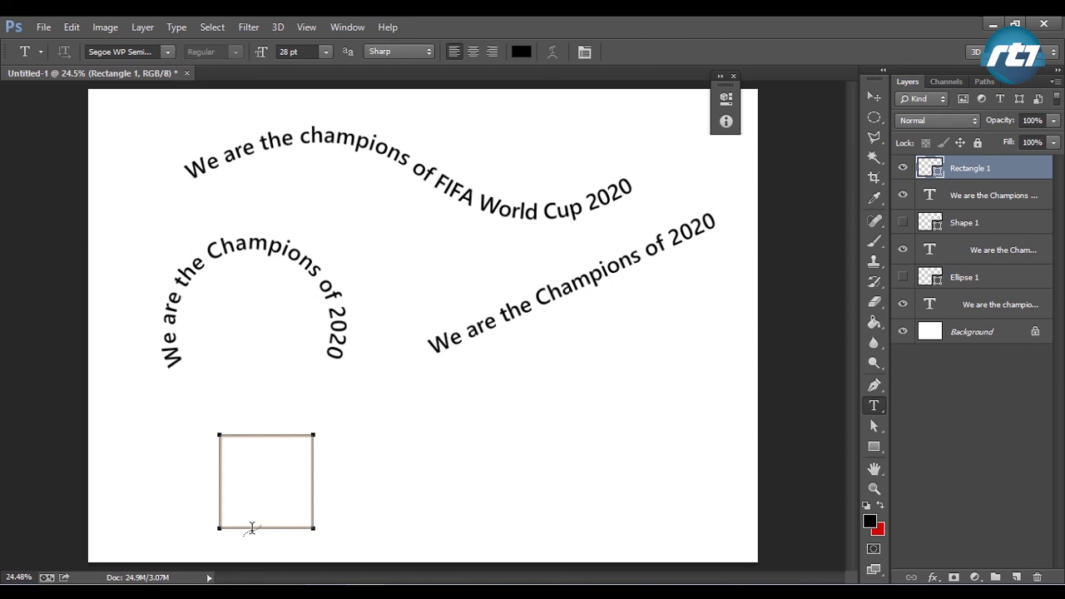
- Add the text "we are the champions of 2020" around the outside of the square and shift it so "we" starts on the left side
click(252, 527)
text(We)
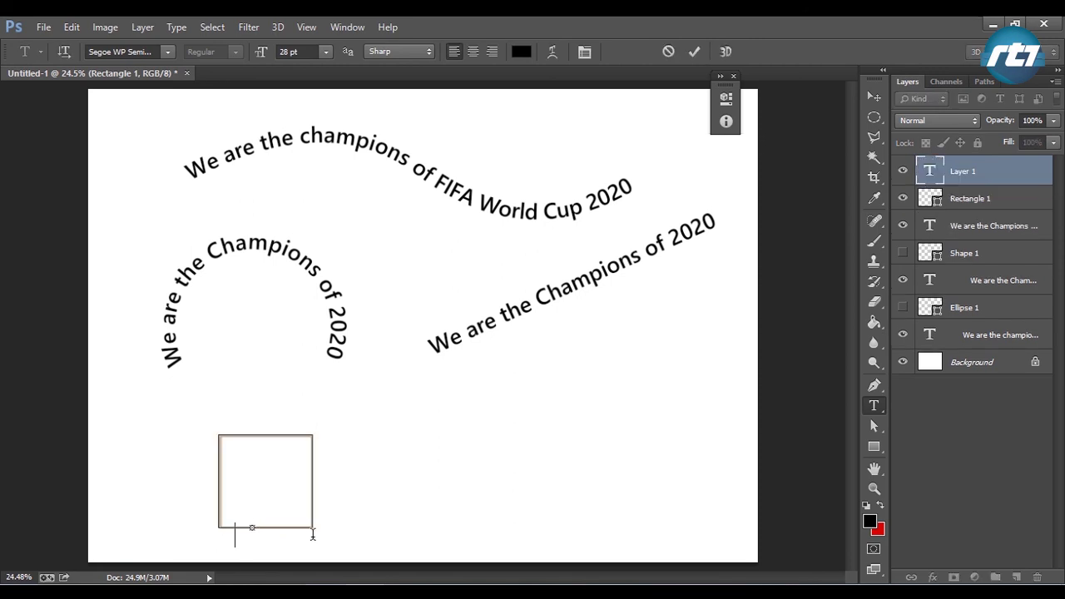
text( are the)
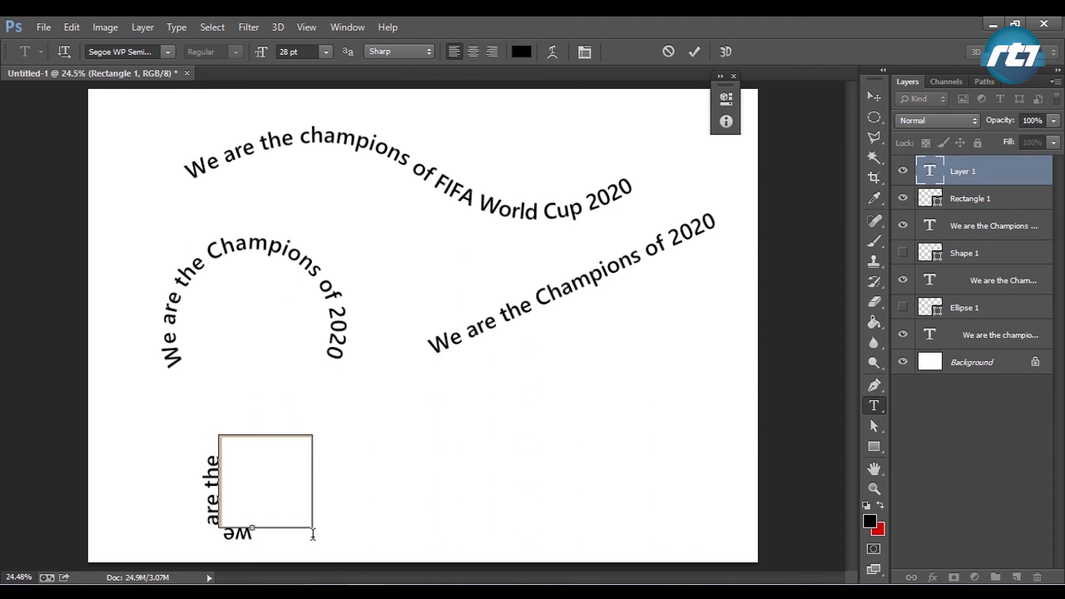
text( champi)
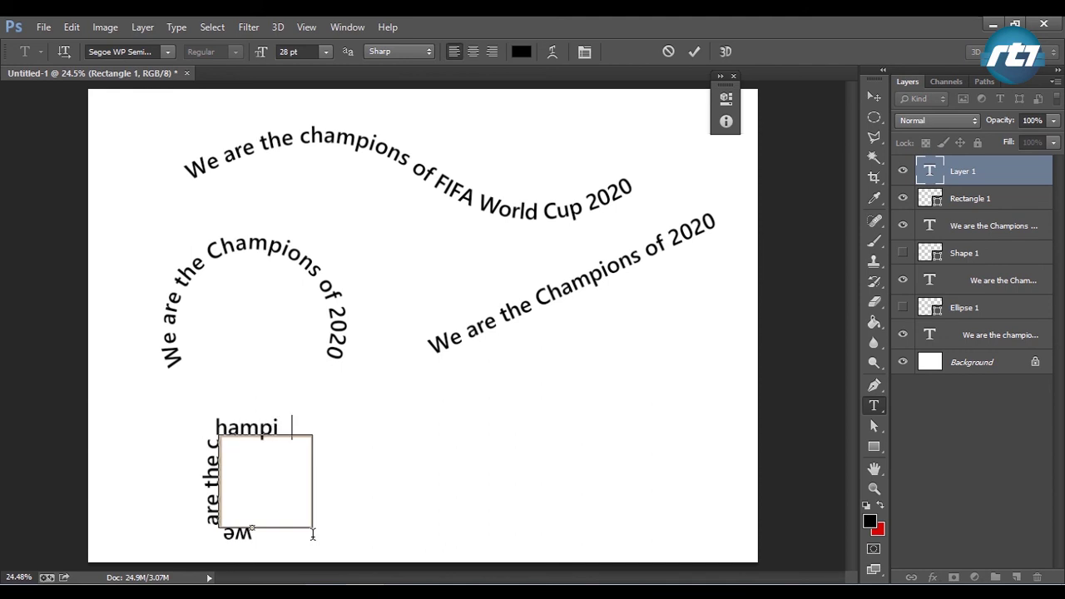
text(ons of 2020)
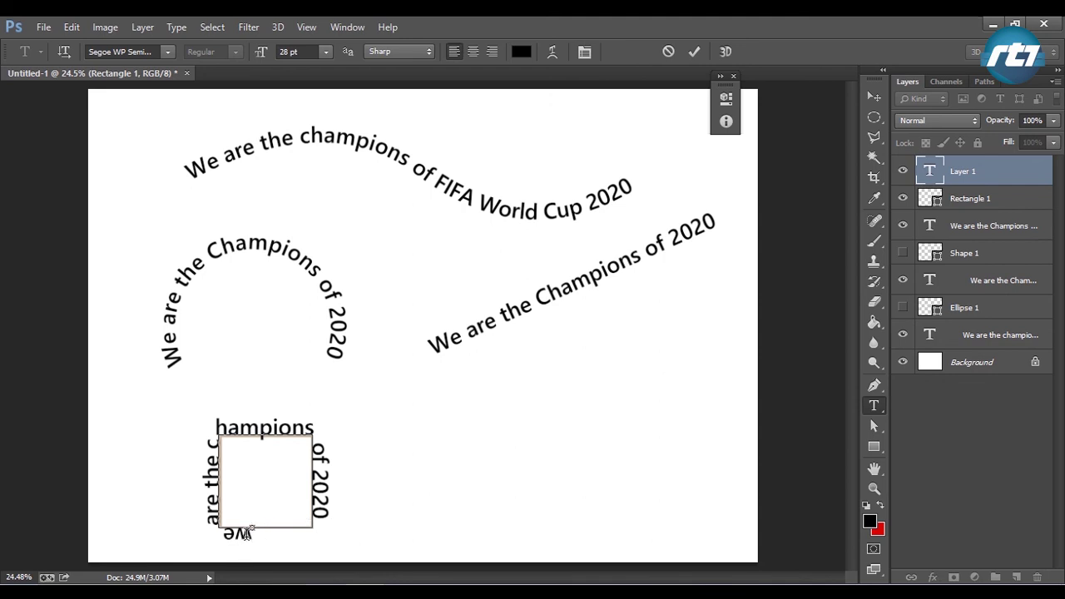
drag(250, 532, 257, 537)
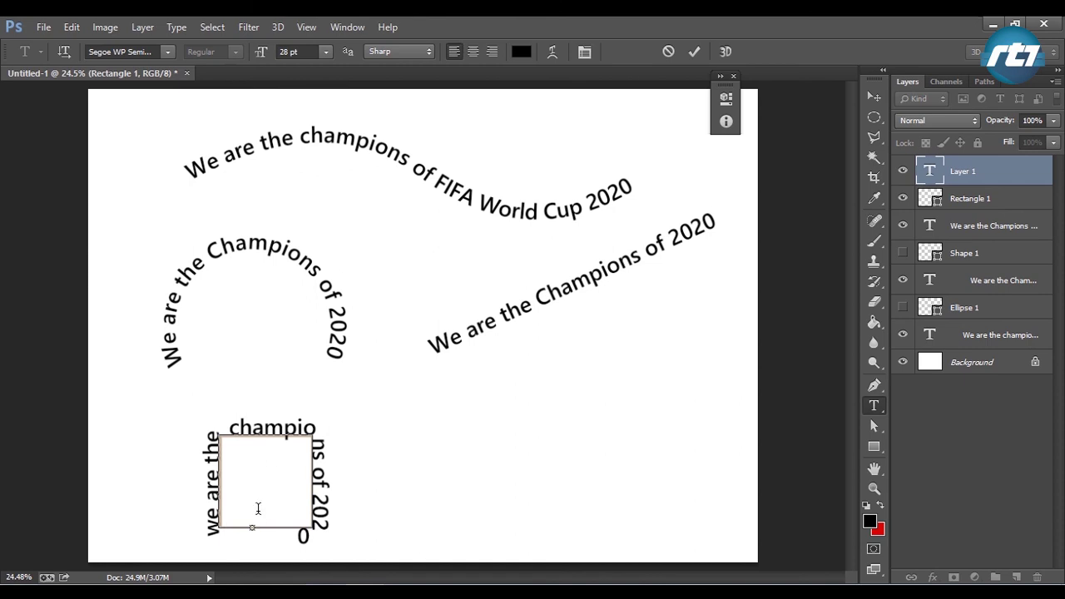
- Select the text around the square and set its font size to 23 pt
drag(217, 529, 339, 531)
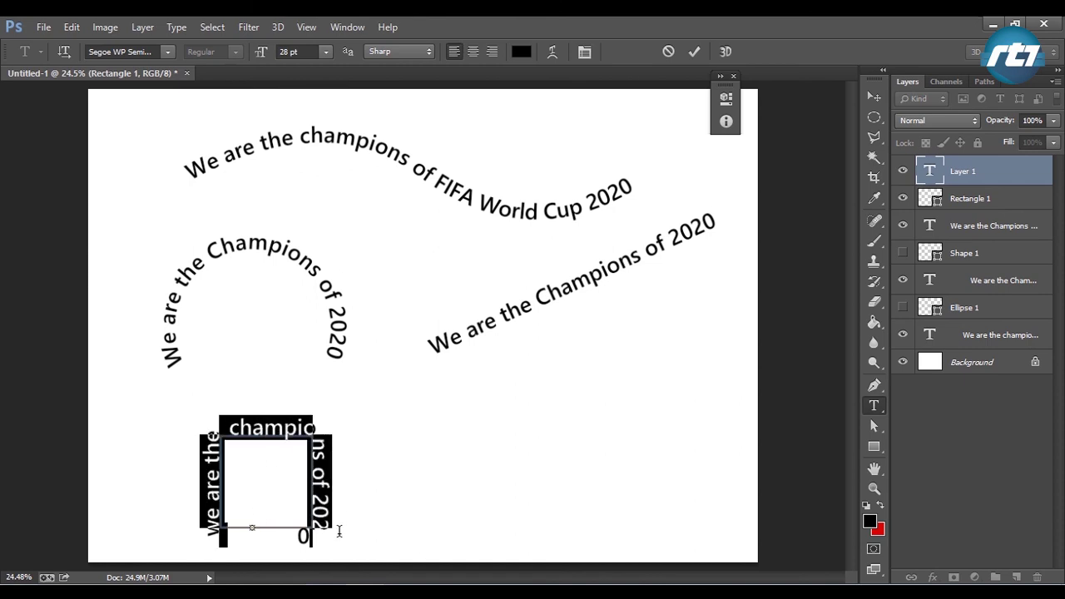
click(303, 51)
key(Down)
key(Down)
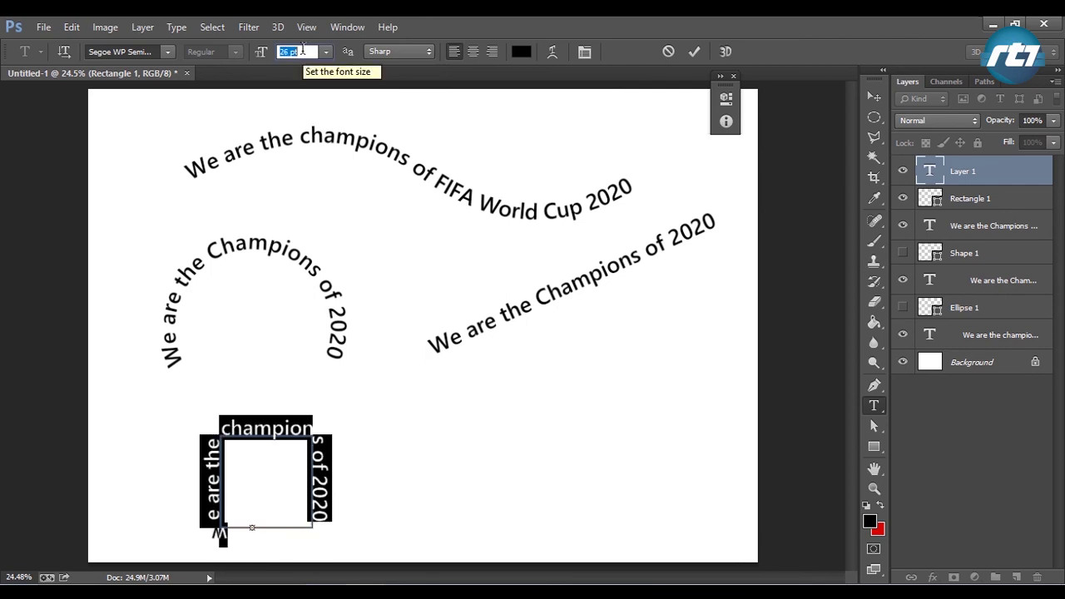
key(Down)
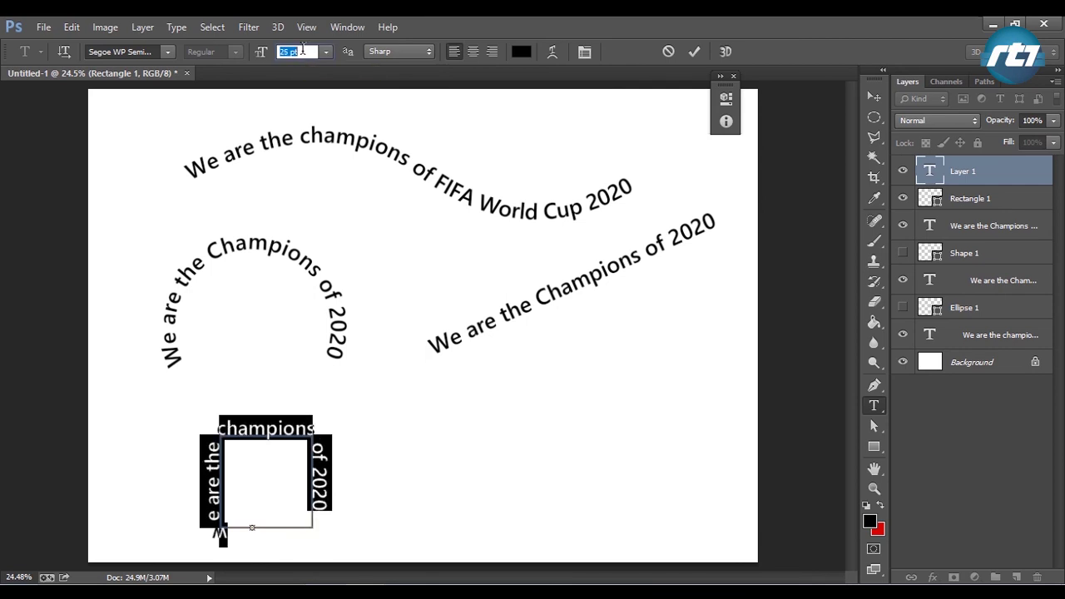
key(Down)
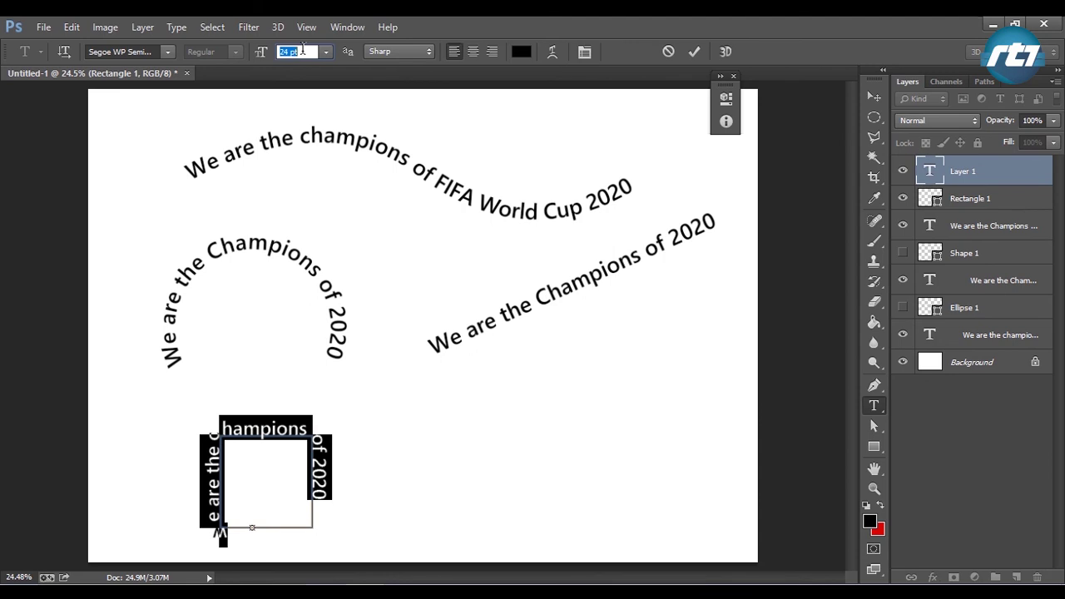
key(Down)
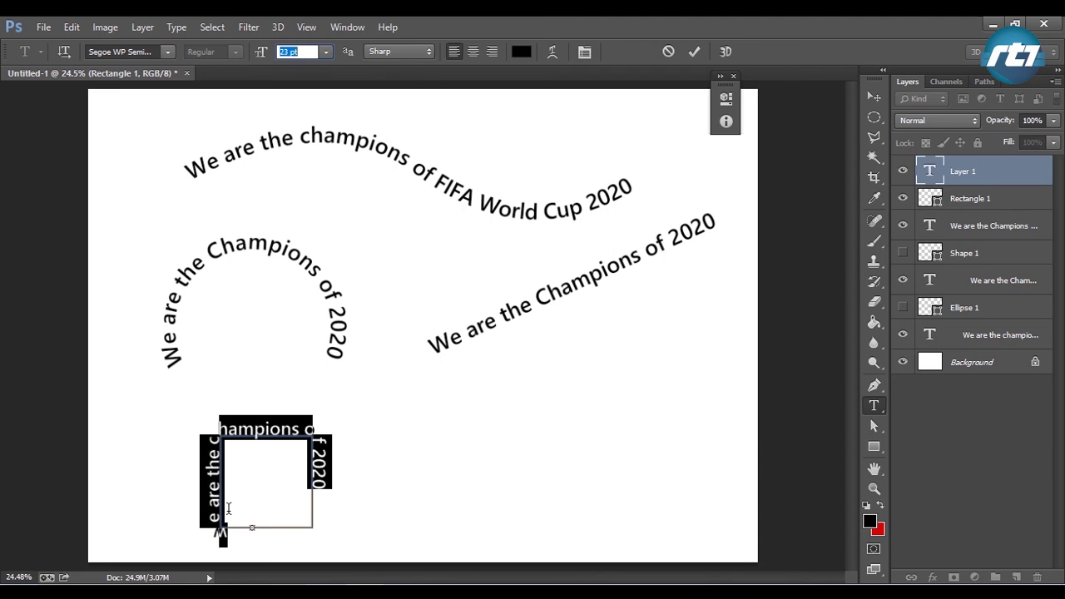
- Adjust the spaces so "we are the", "champions" and "of 2020" each sit on their own side of the square
click(226, 533)
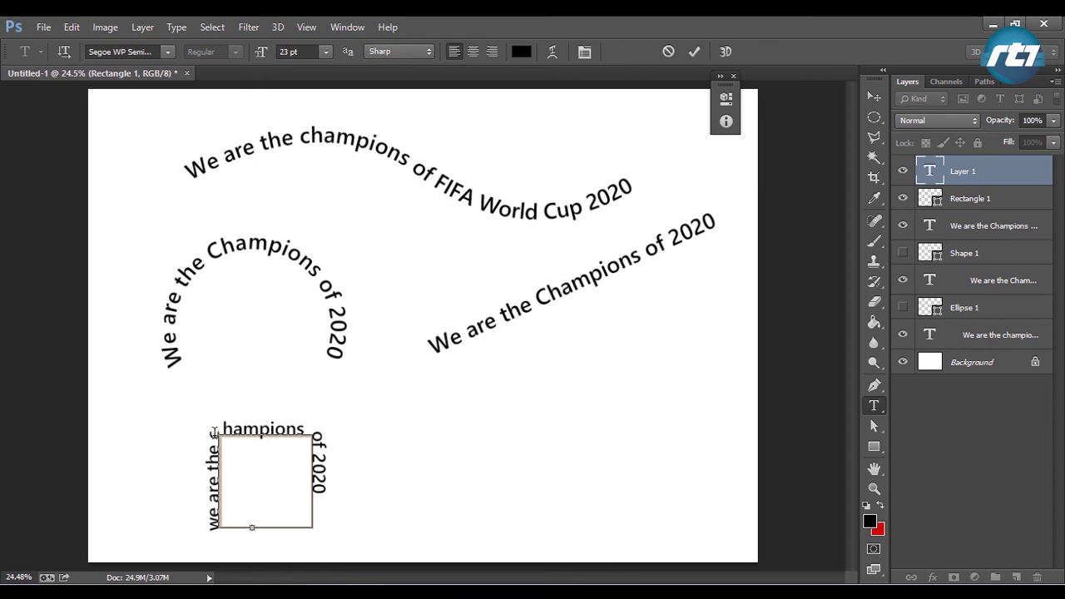
drag(213, 432, 341, 456)
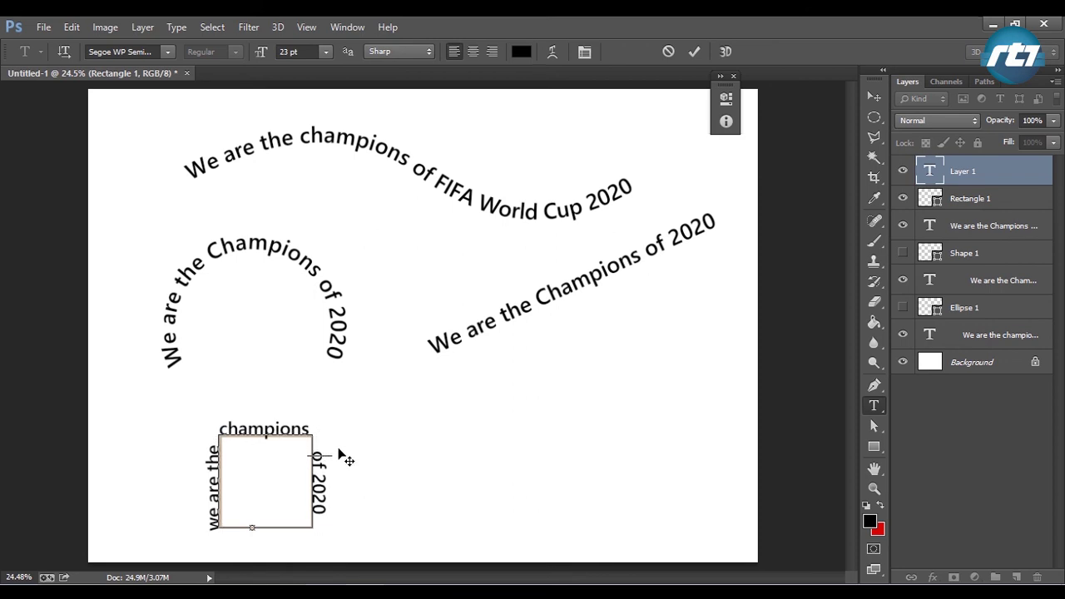
drag(214, 528, 238, 523)
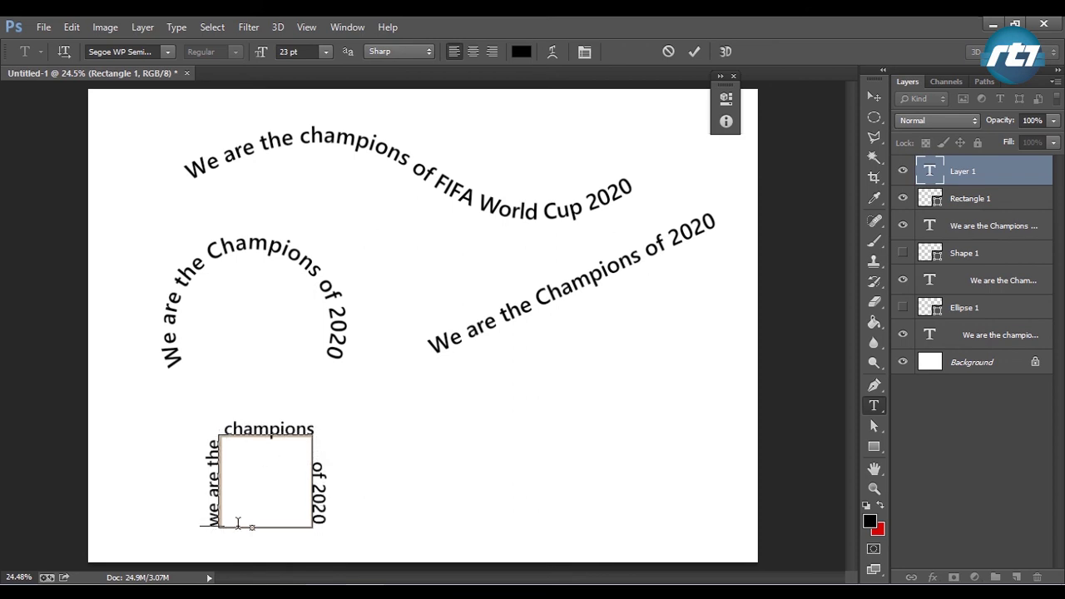
click(226, 425)
key(BackSpace)
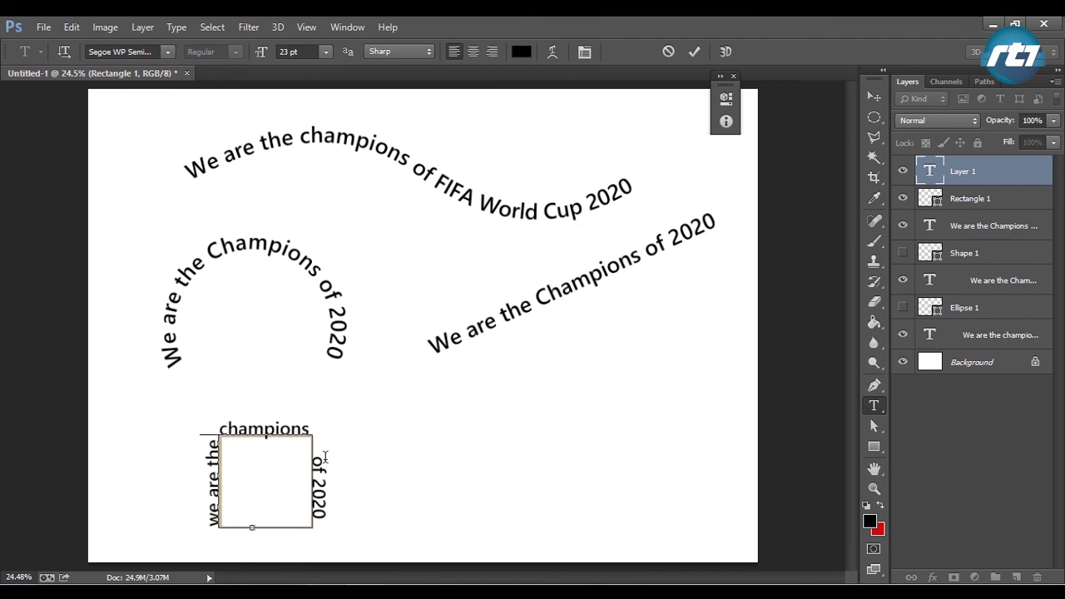
key(BackSpace)
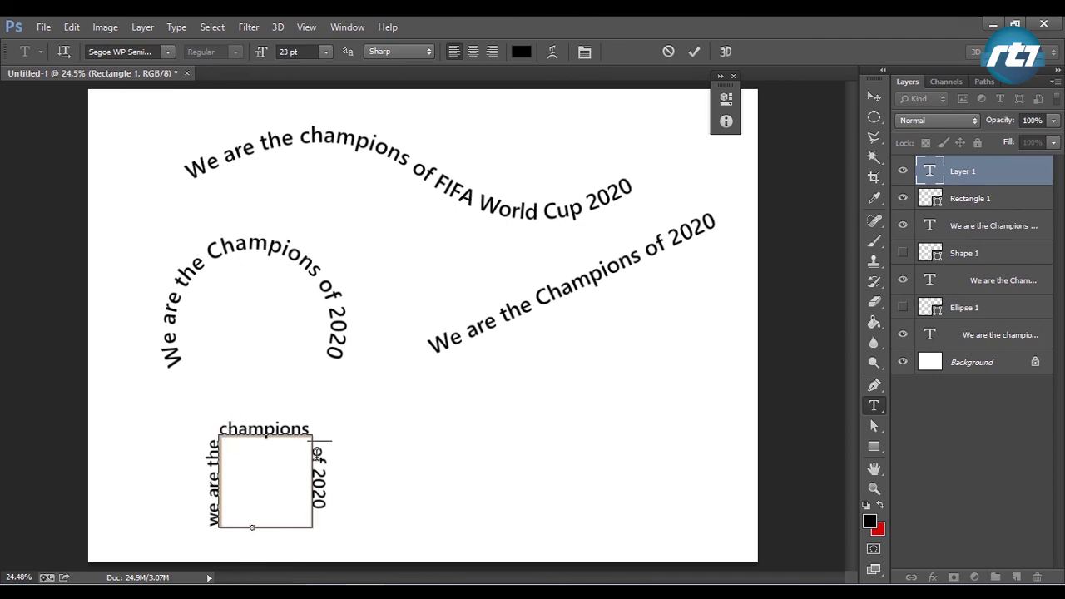
key(BackSpace)
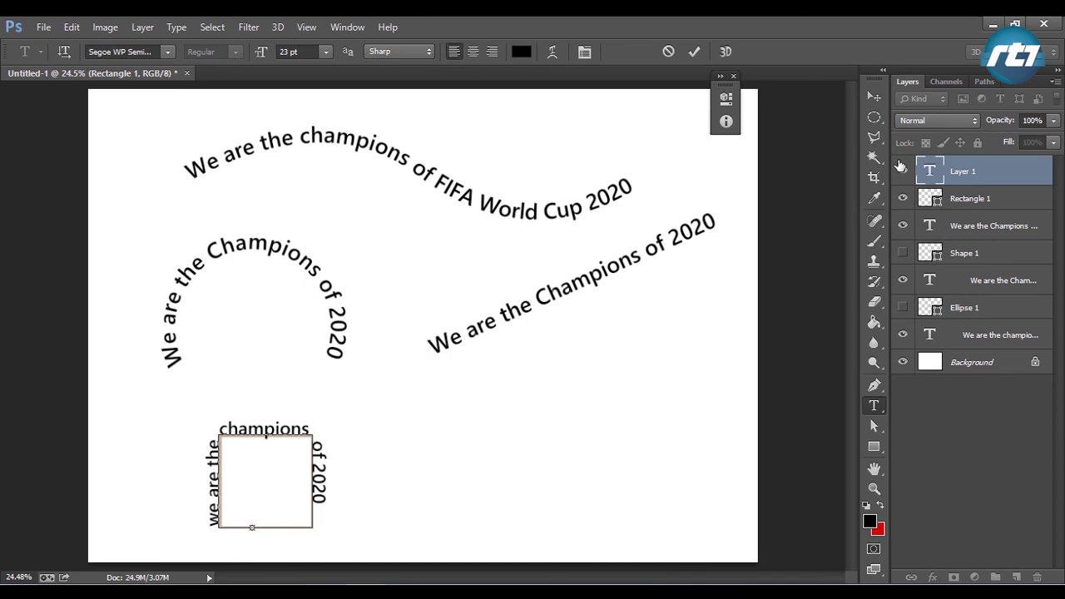
- Hide the Rectangle 1 layer and move the square-path text slightly left and up
click(874, 97)
click(903, 200)
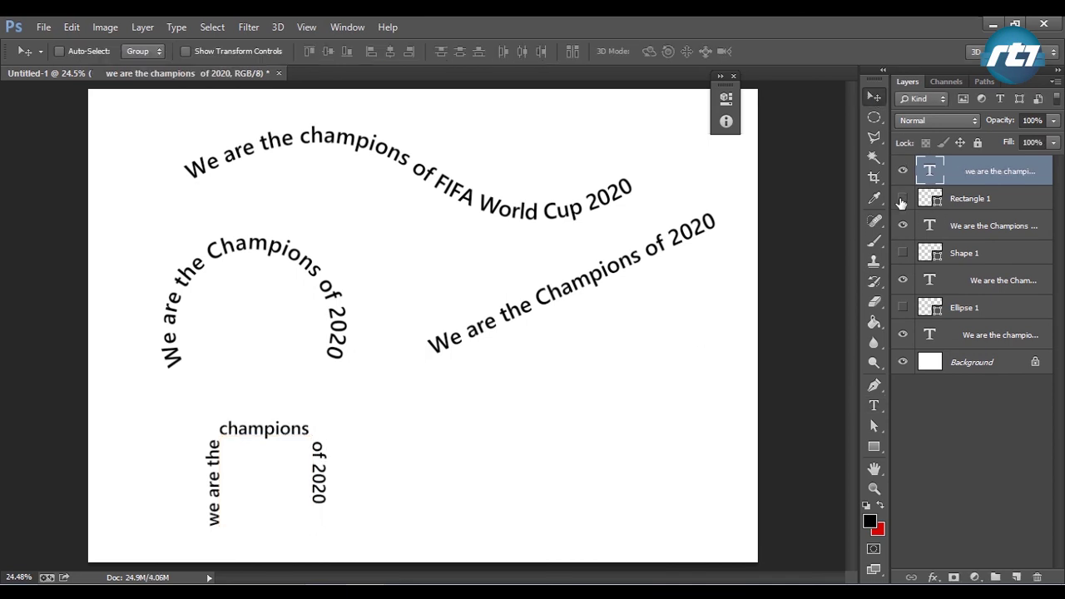
mouse_move(317, 476)
mouse_down()
mouse_move(296, 448)
mouse_move(305, 465)
mouse_up()
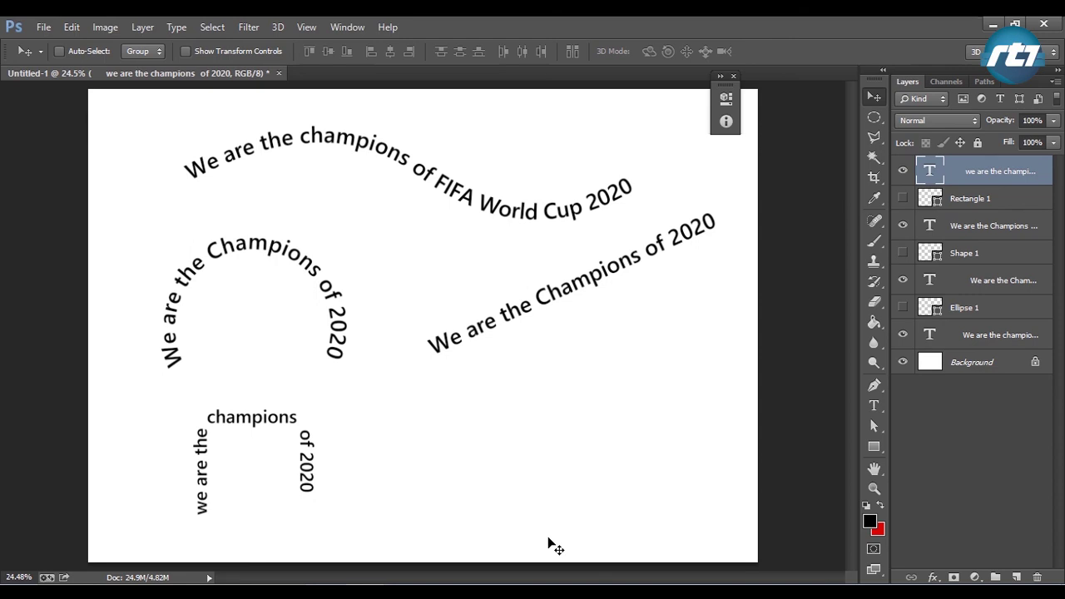